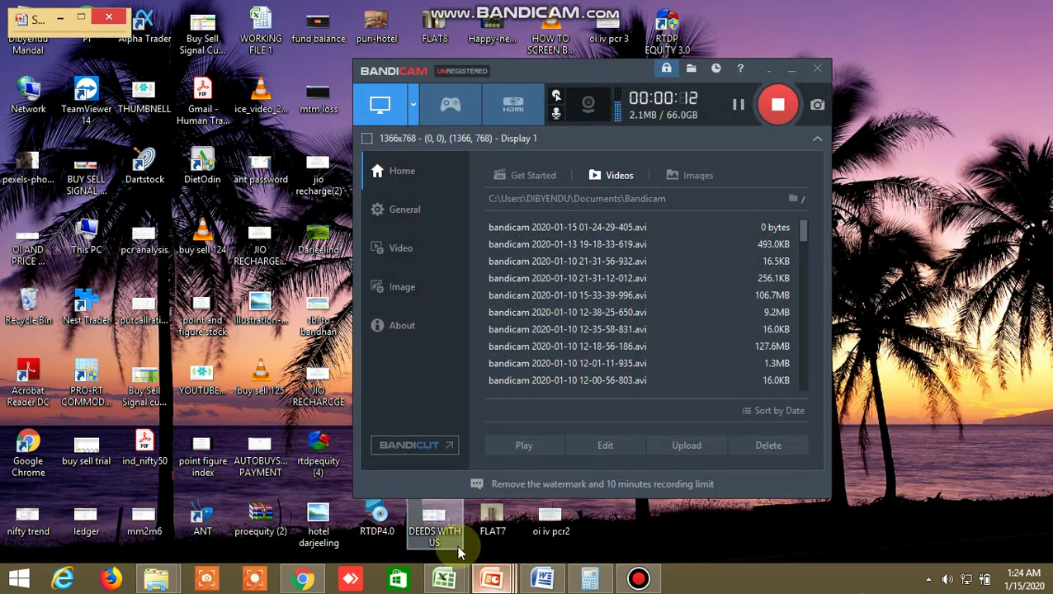
Switch to the SAFE STOCK TRADING AND INVESTMENT presentation in PowerPoint and minimize the Bandicam window covering it
left_click(493, 580)
left_click(494, 580)
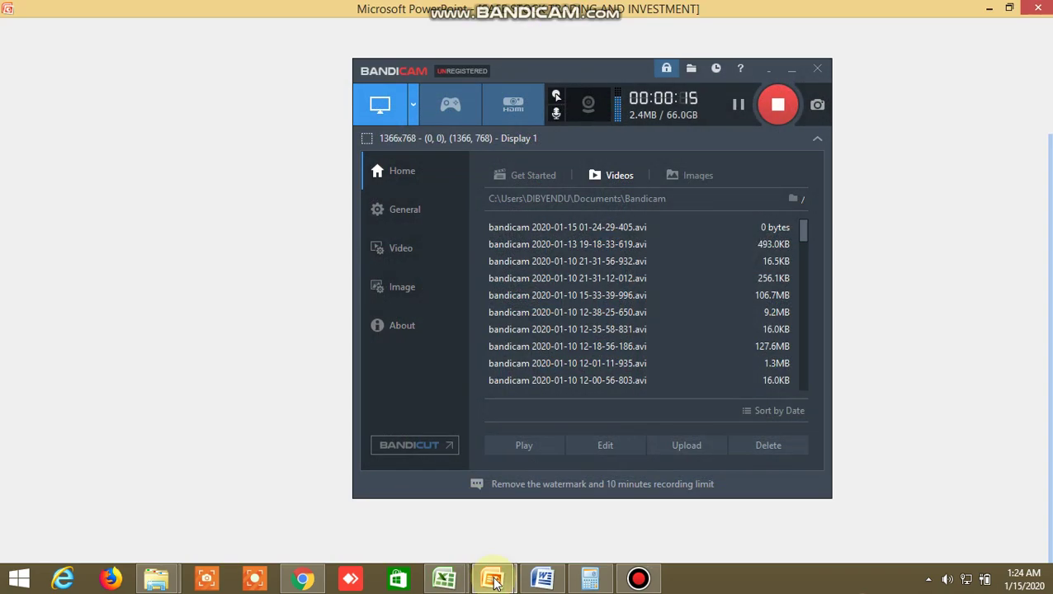
mouse_move(492, 580)
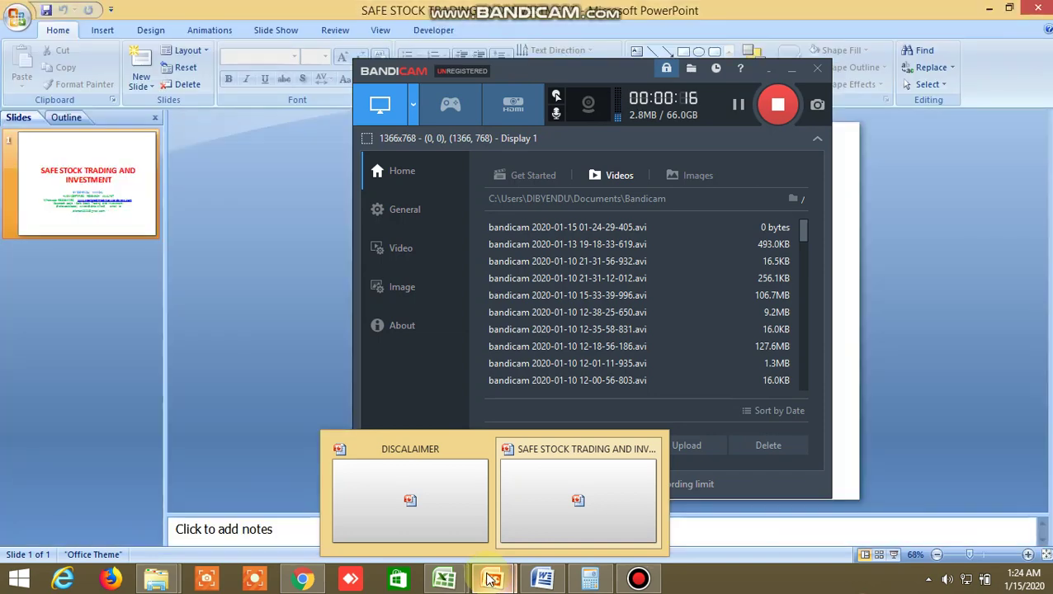
left_click(538, 496)
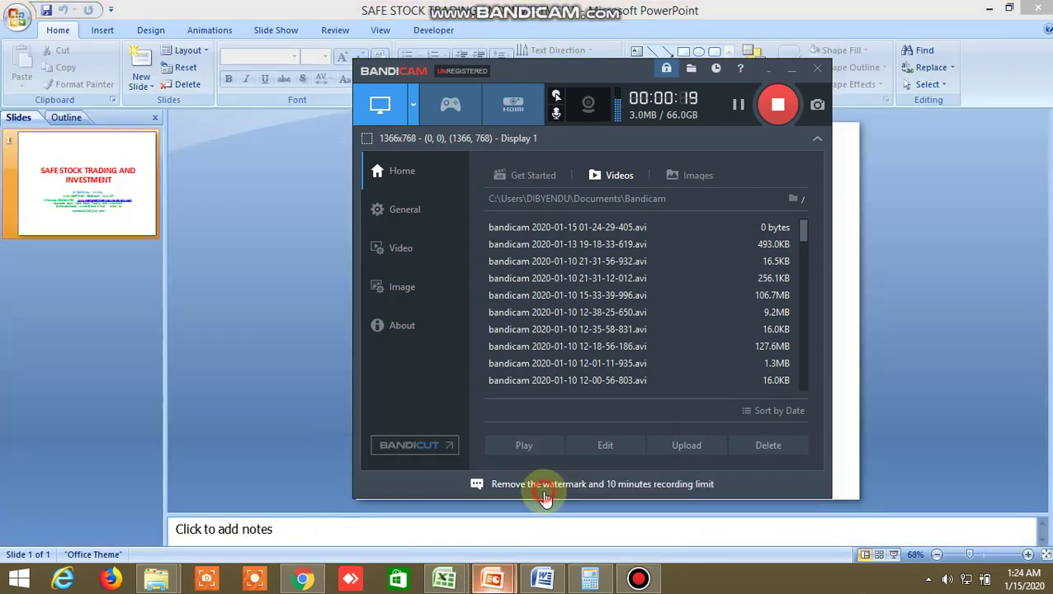
left_click(789, 73)
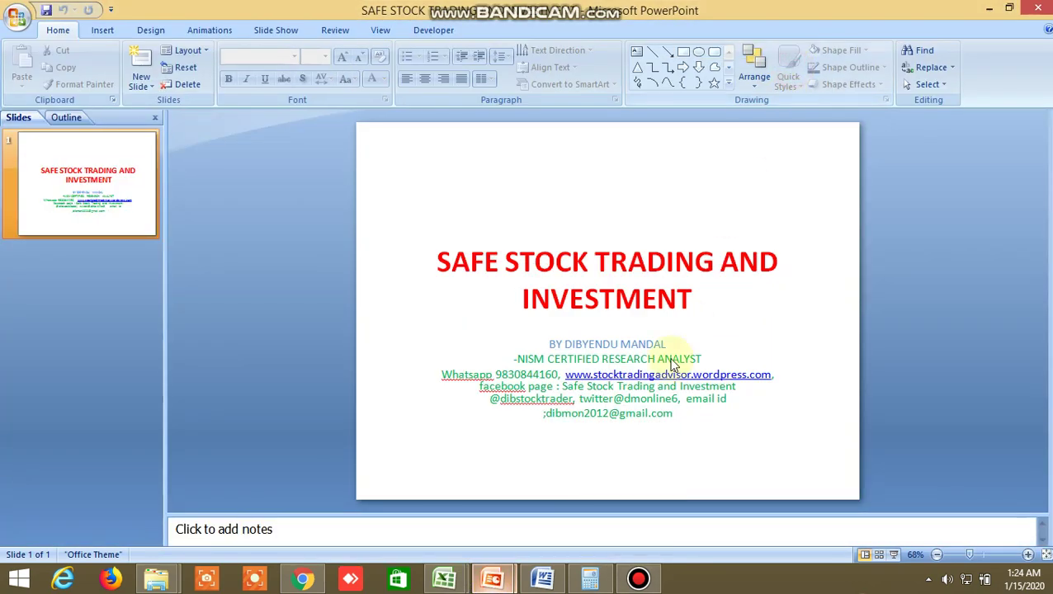
Bring up the DISCALAIMER presentation to show its disclaimer slide
mouse_move(493, 580)
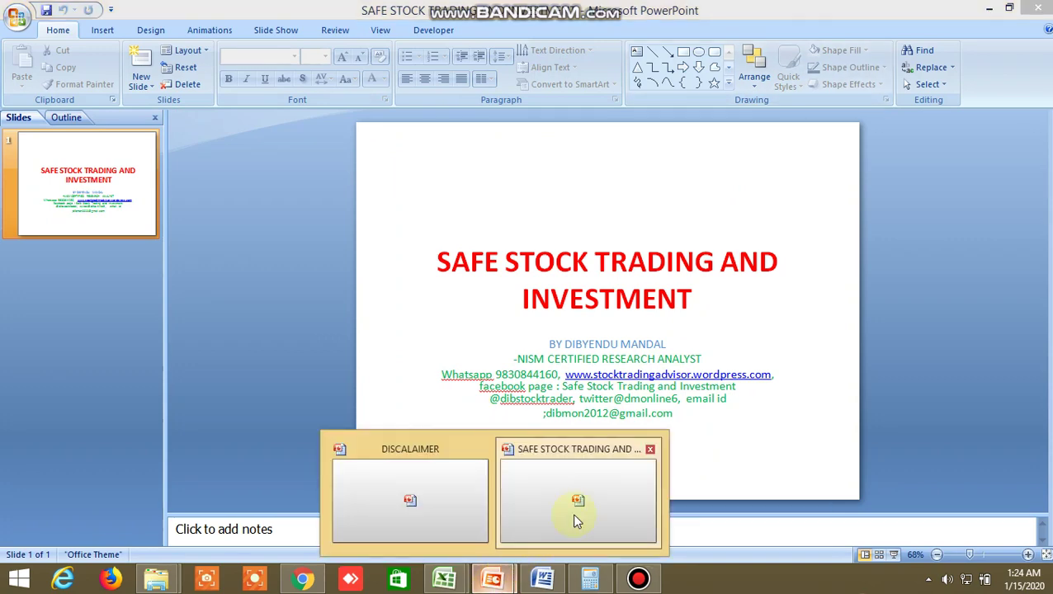
left_click(405, 495)
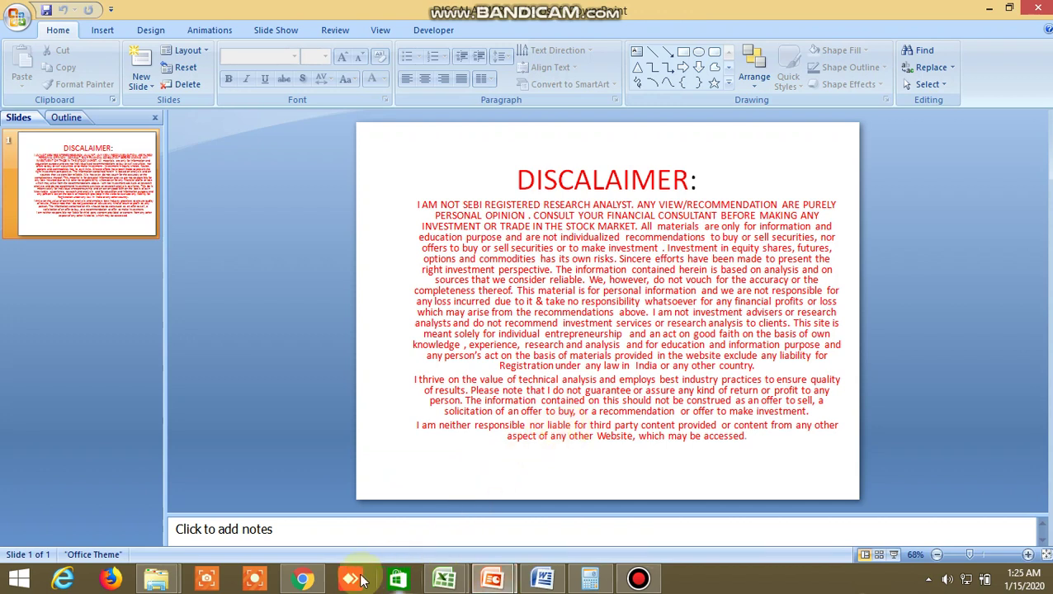
Check the Kite dashboard in Chrome and switch to the buy and sell level screener workbook in Excel
left_click(321, 584)
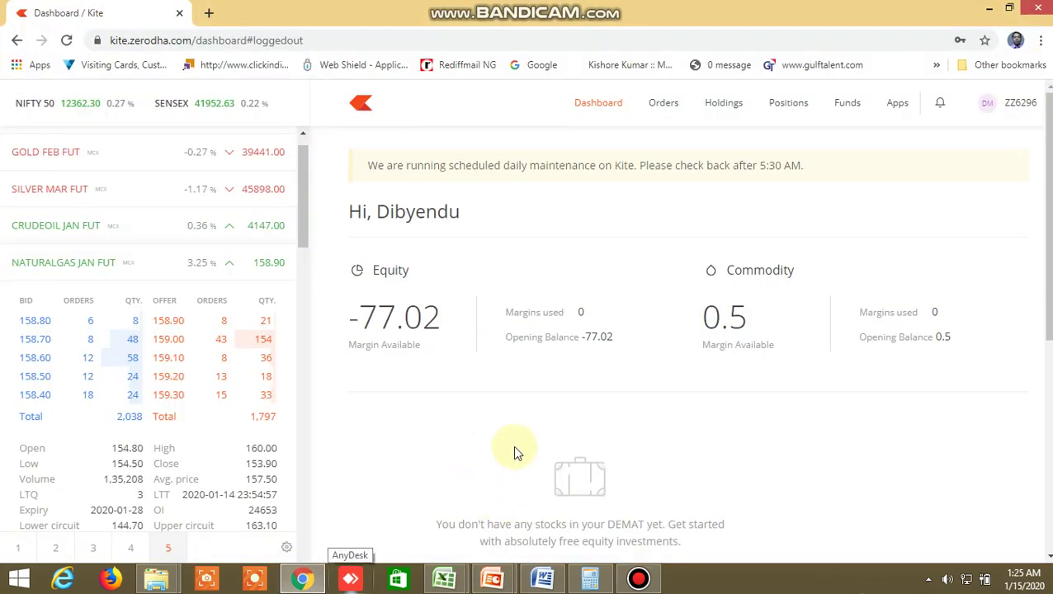
mouse_move(445, 579)
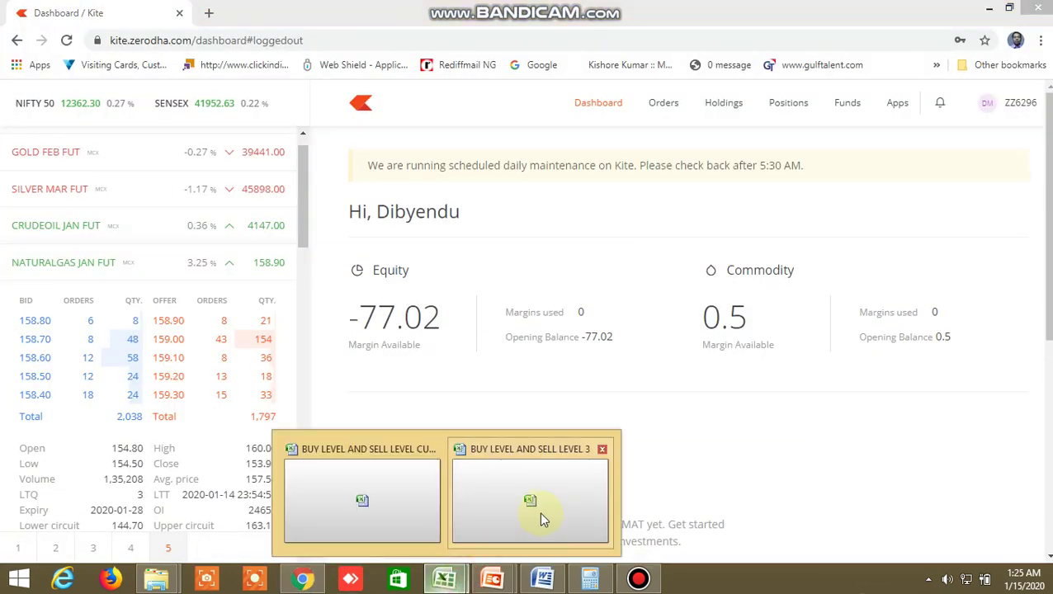
left_click(396, 492)
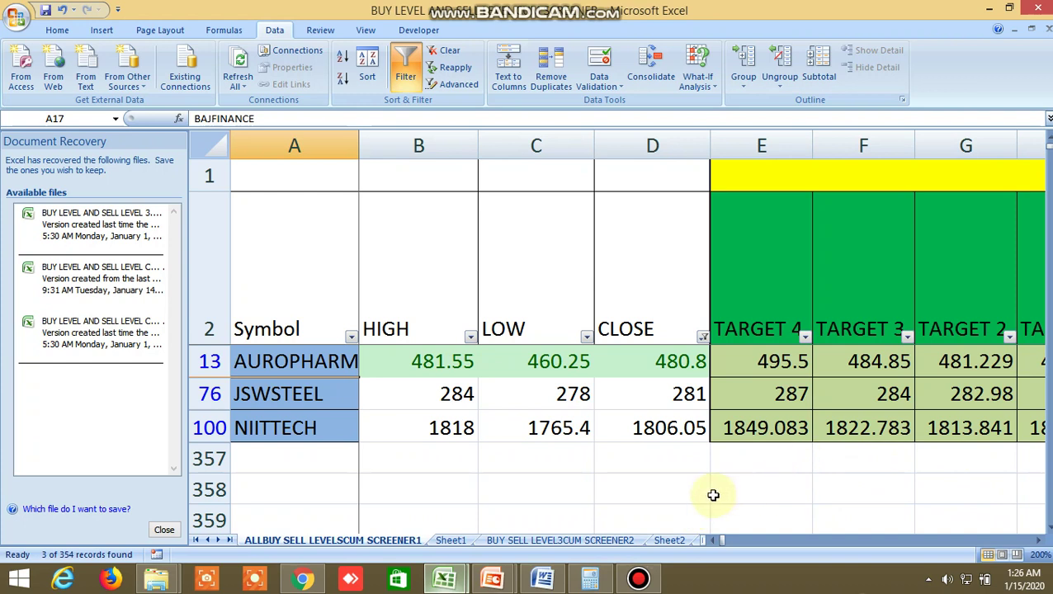
Examine the BUY ABOVE column and its buy target columns in the BUY LEVEL AND SELL LEVELS 1 section
left_click(1035, 542)
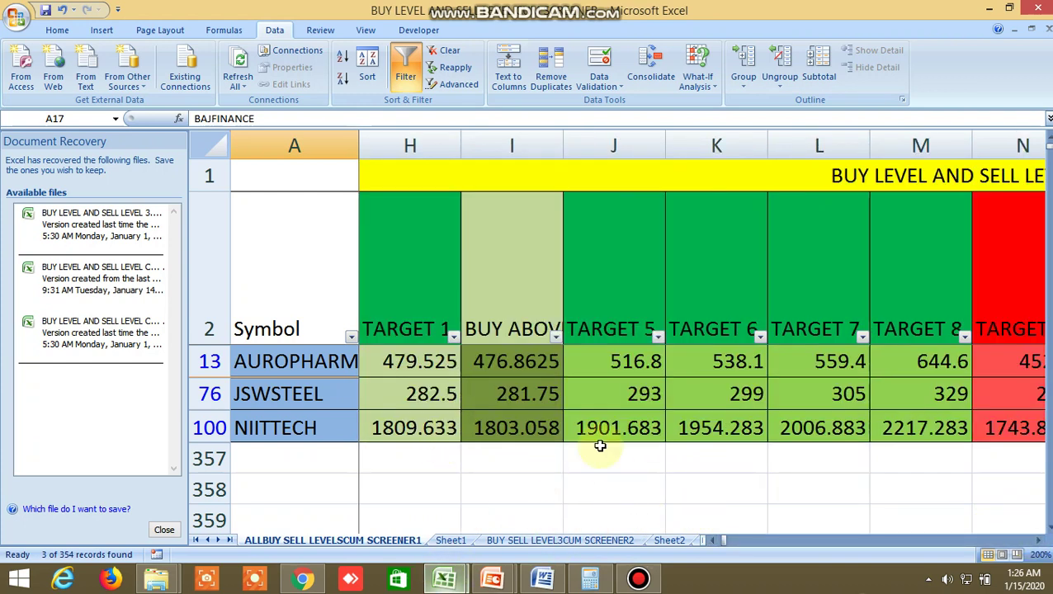
left_click(711, 541)
left_click(711, 541)
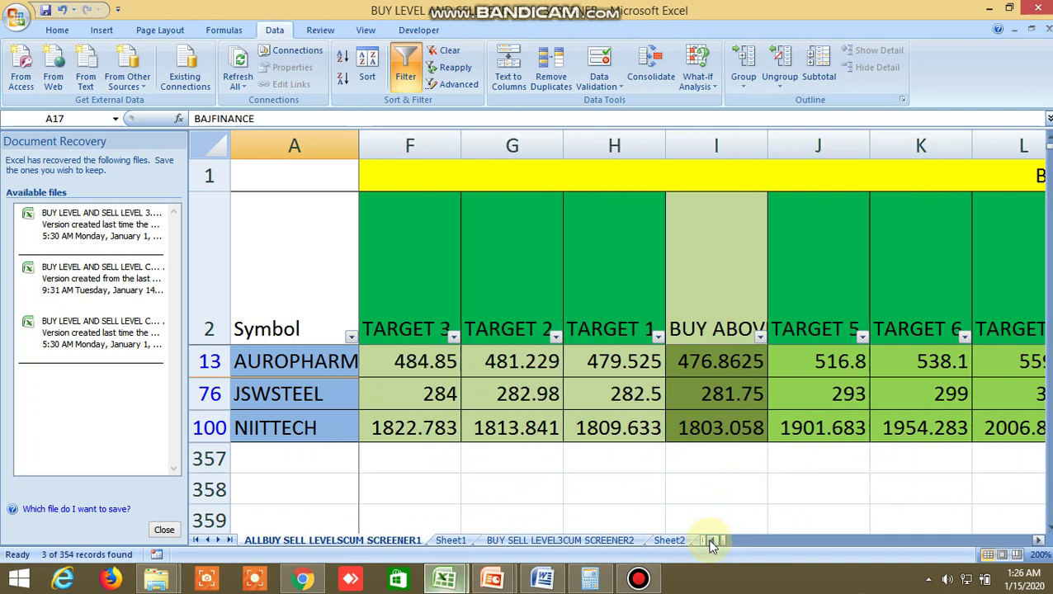
left_click(711, 542)
left_click(810, 284)
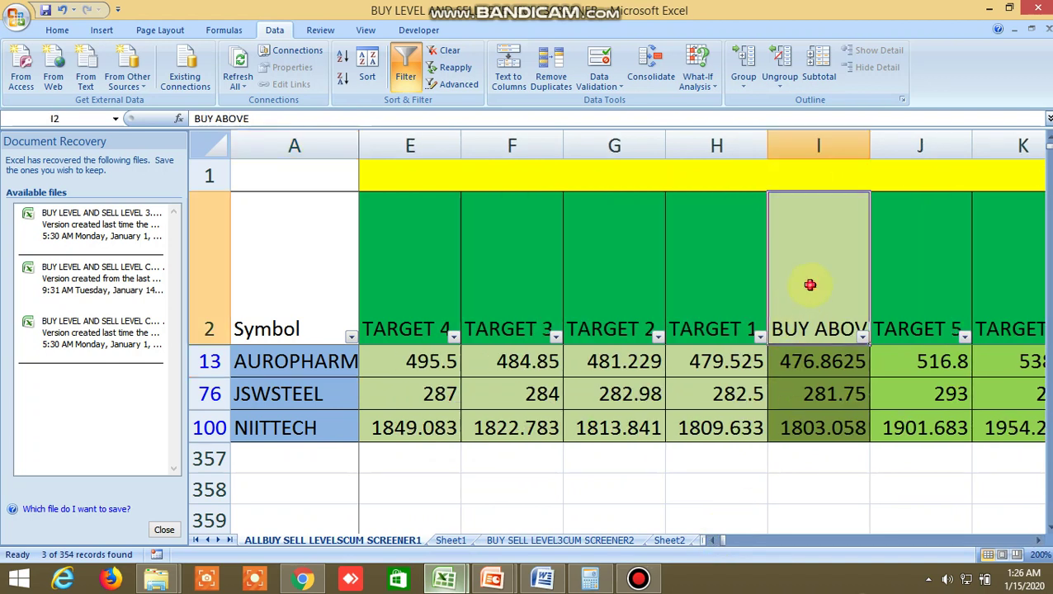
left_click(724, 290)
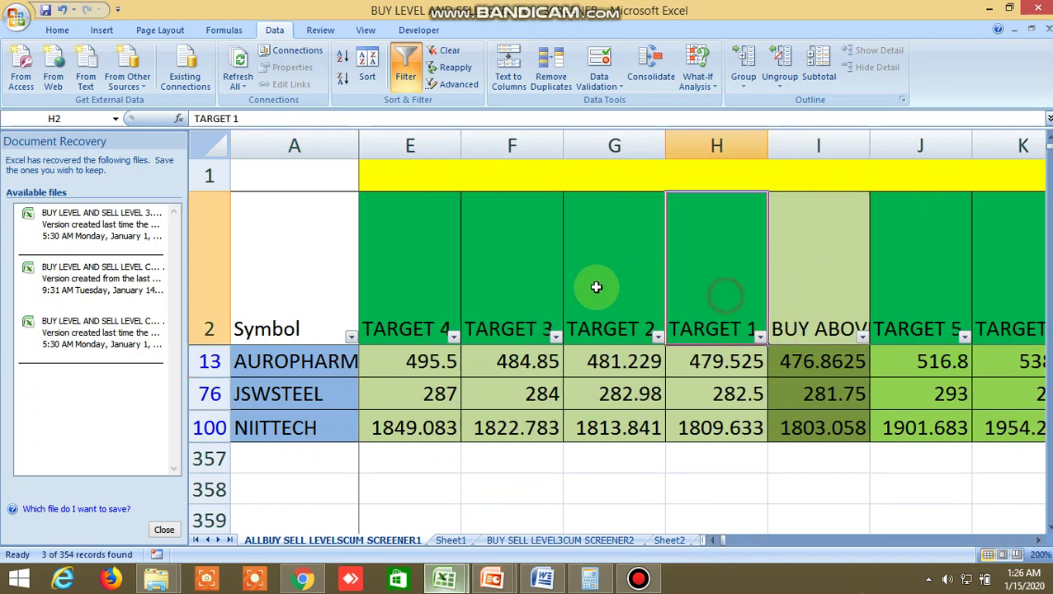
left_click(411, 282)
left_click(898, 279)
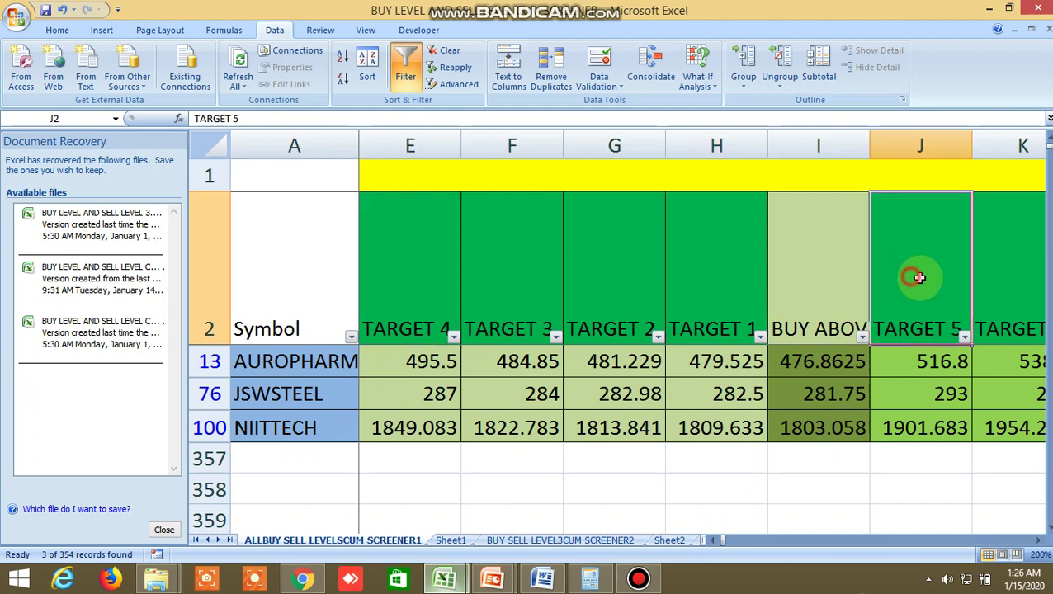
Examine the Sell below column and its TARGET 1, TARGET 4 and TARGET 5 columns in the levels 1 section
left_click(1039, 541)
left_click(1039, 541)
left_click(1039, 541)
left_click(1039, 541)
left_click(1039, 541)
left_click(1040, 541)
left_click(1039, 541)
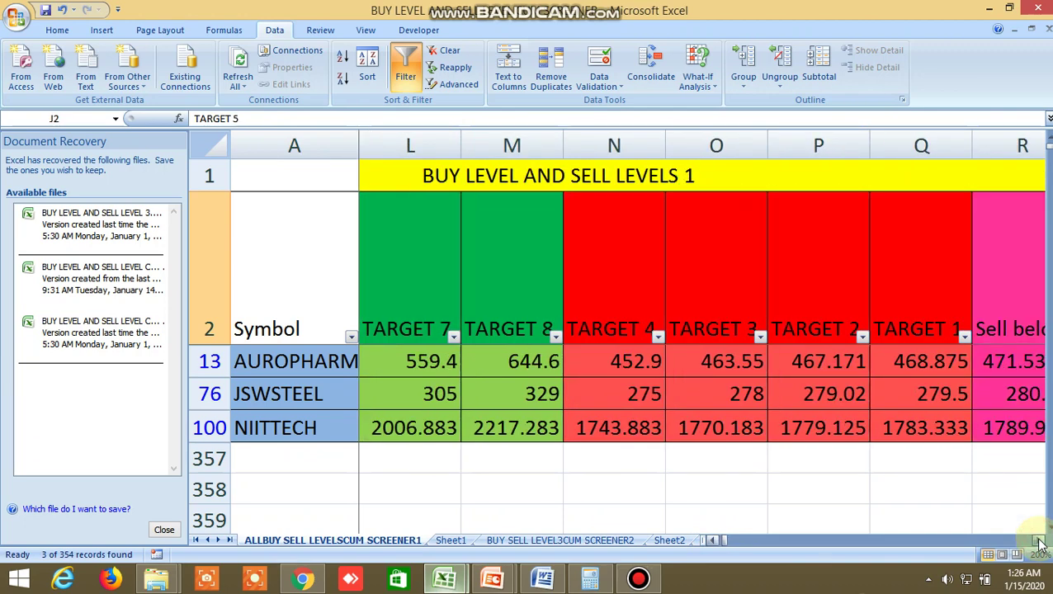
left_click(1039, 541)
left_click(1039, 542)
left_click(807, 285)
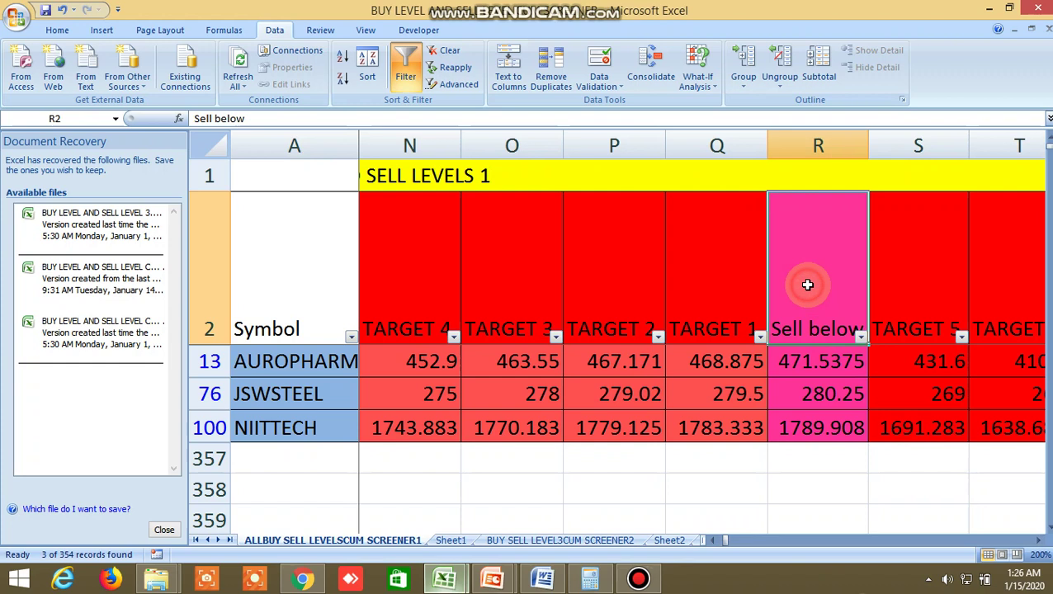
left_click(720, 281)
left_click(404, 283)
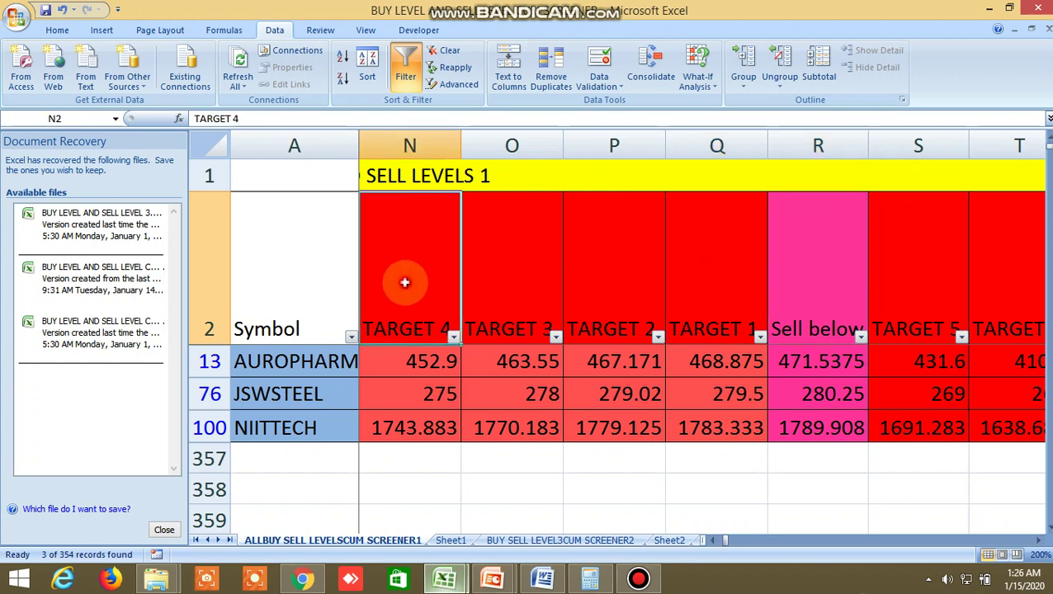
left_click(922, 270)
Review the sell targets up to Target 8 and compare the CLOSE prices with the buy target columns
left_click(1040, 541)
left_click(1039, 542)
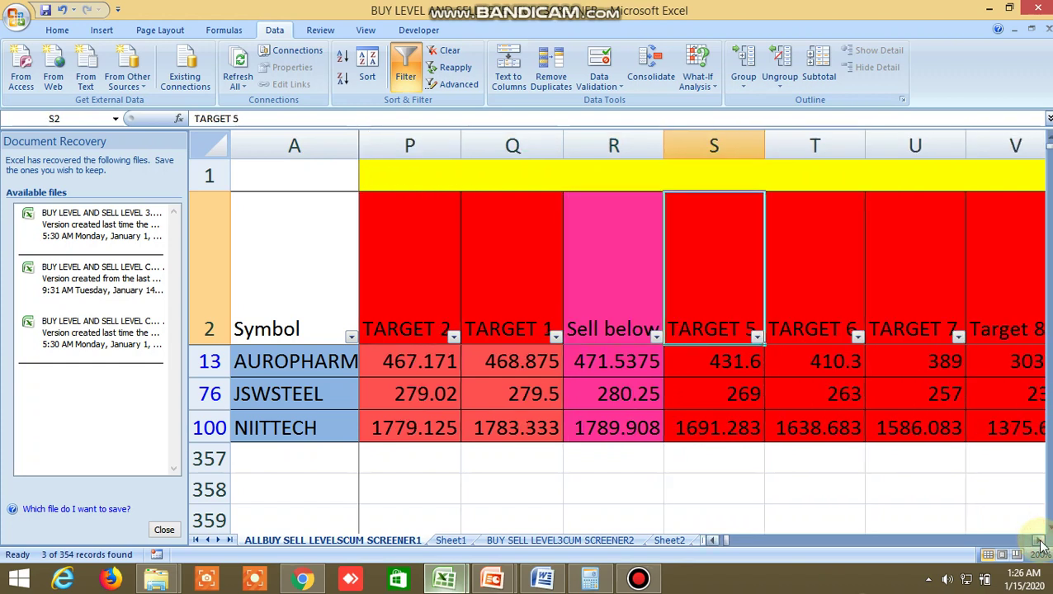
left_click(1039, 541)
left_click(1039, 542)
left_click(713, 540)
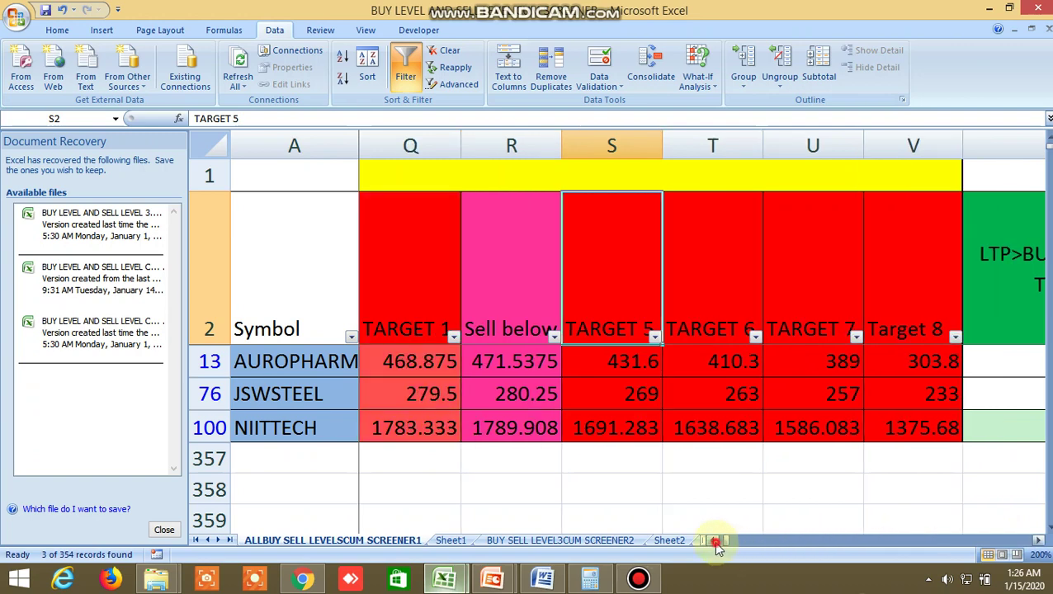
left_click(713, 540)
left_click(713, 540)
left_click(713, 541)
left_click(713, 541)
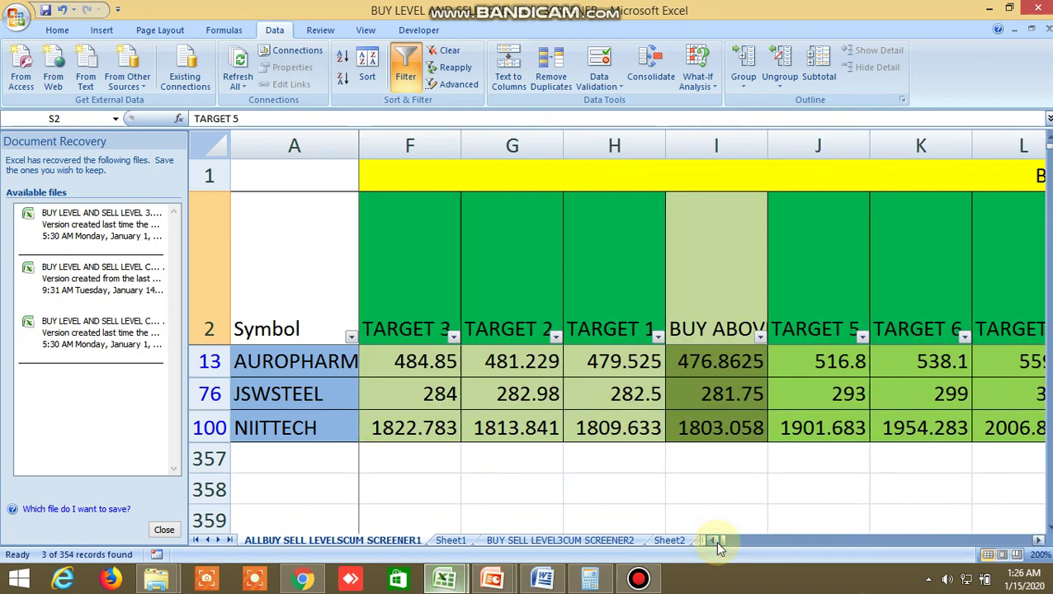
left_click(713, 541)
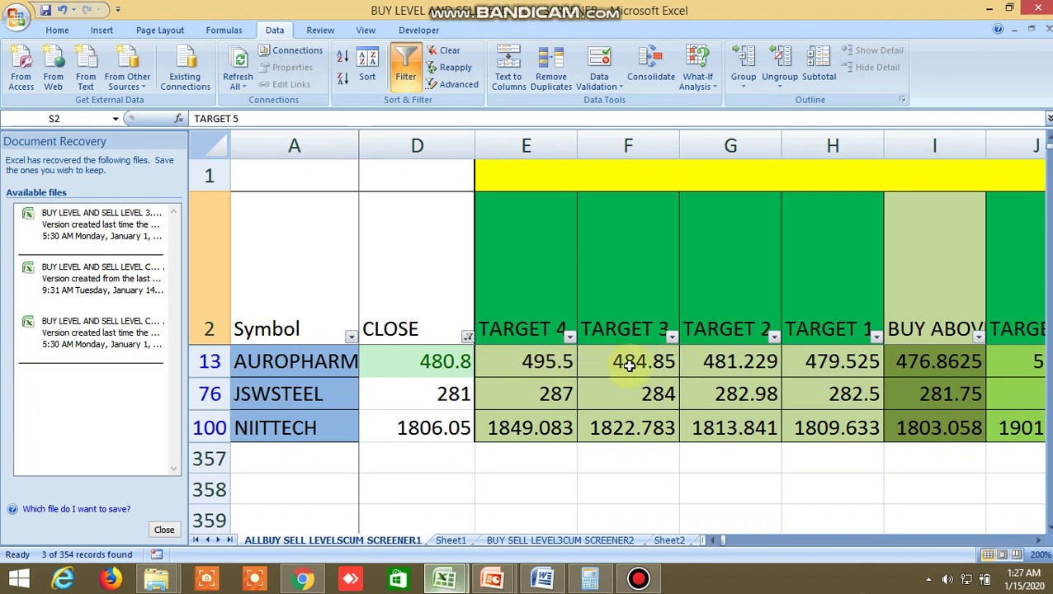
Examine the buy and sell columns with their targets in the BUY LEVEL AND SELL LEVELS 2 section
left_click(1040, 541)
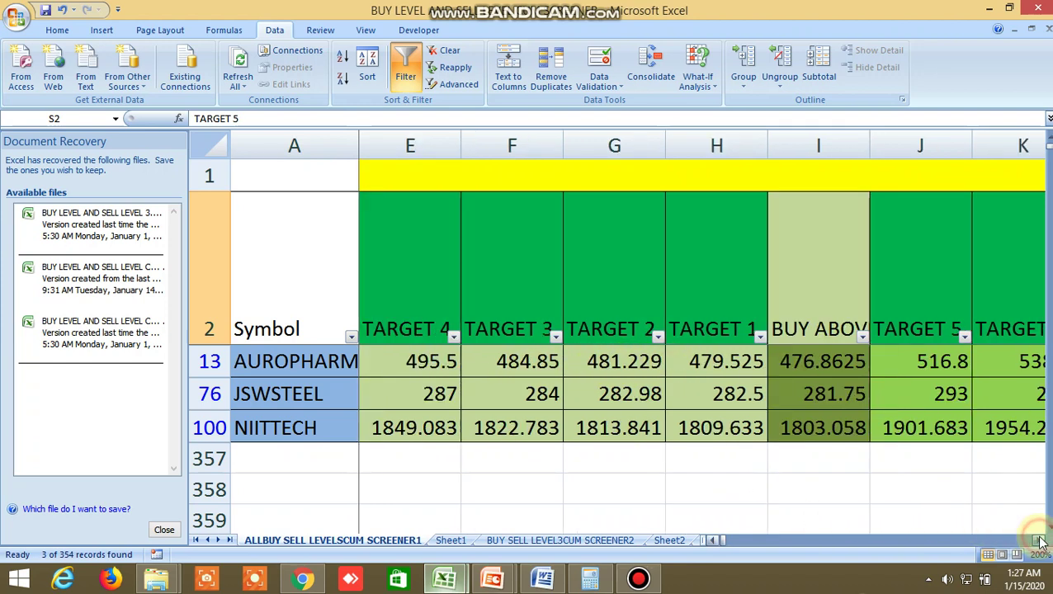
left_click_drag(1040, 540, 1042, 542)
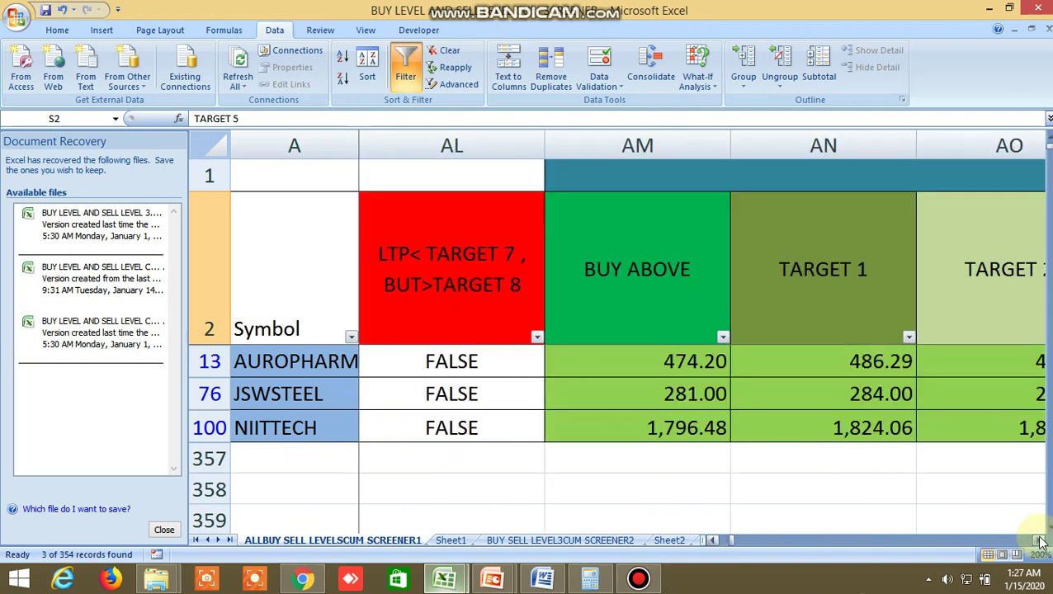
left_click(1042, 542)
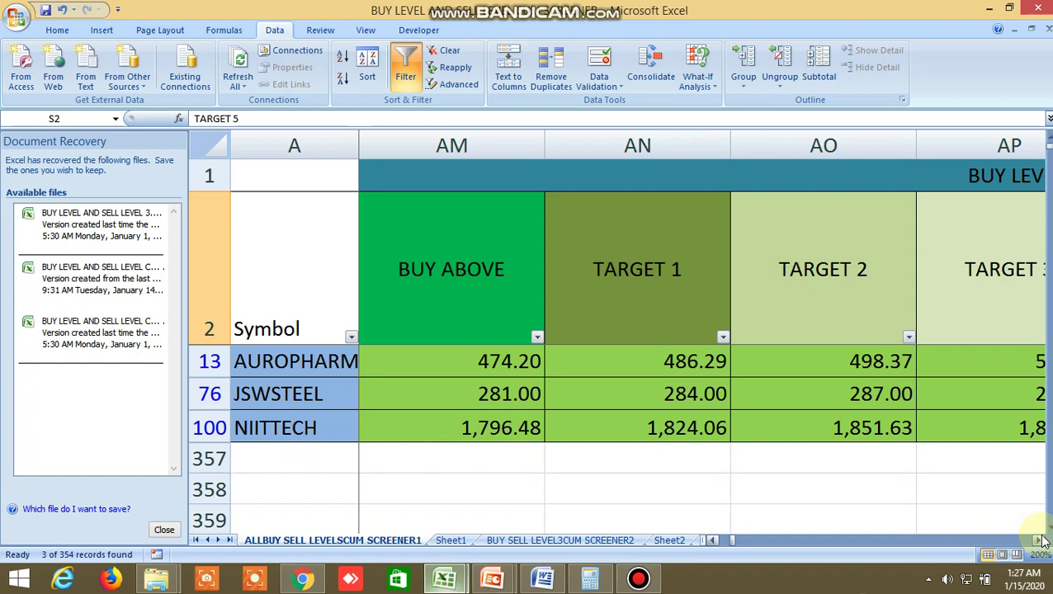
left_click(1041, 541)
left_click(1041, 541)
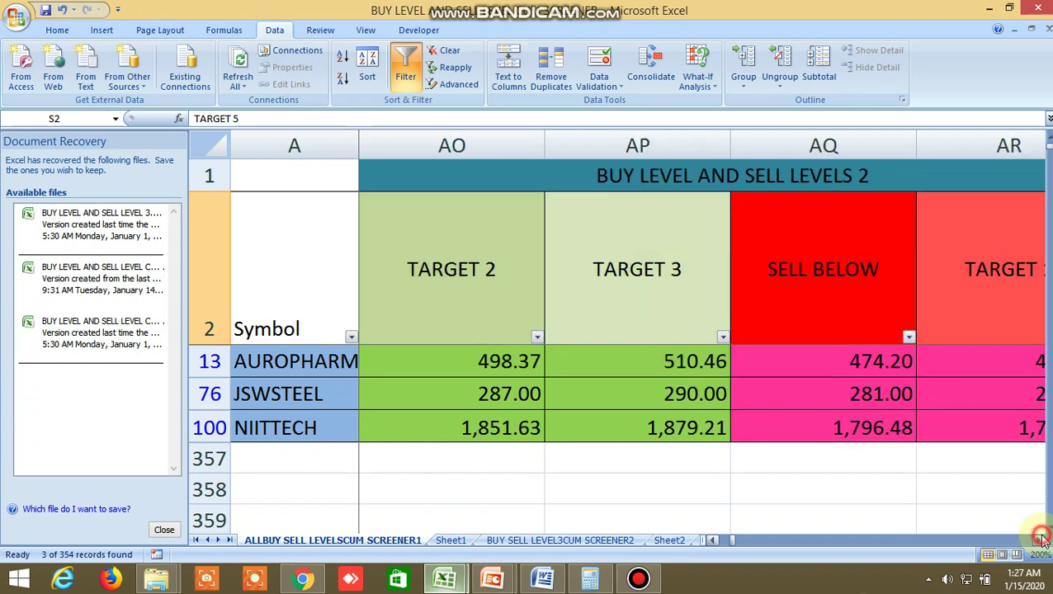
left_click(1041, 542)
left_click(1041, 541)
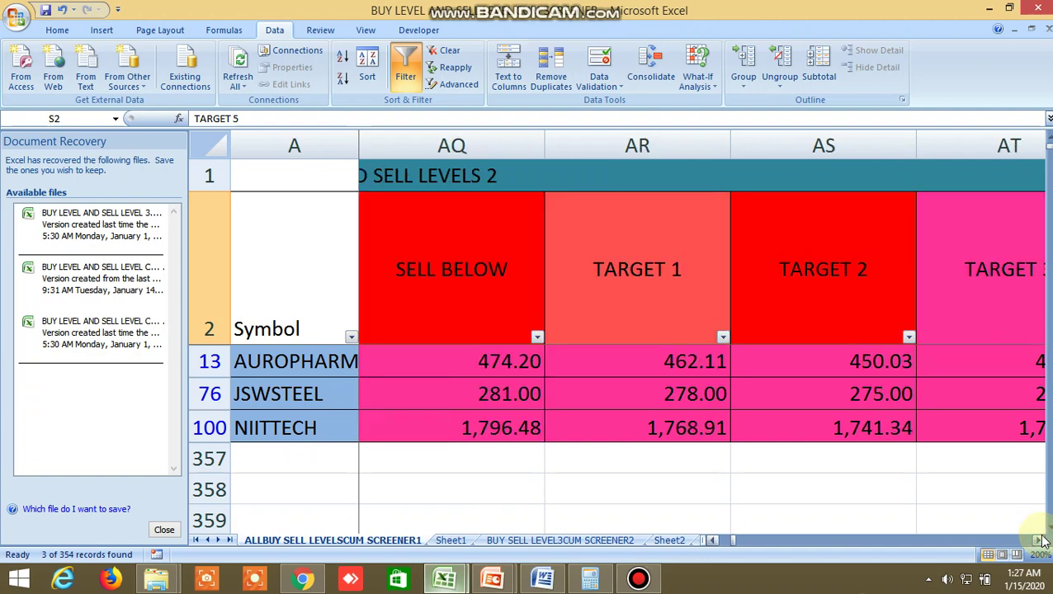
left_click(1042, 541)
left_click(1042, 542)
Examine the R1 to R7 and S1 onward columns in the BUY LEVEL AND SELL LEVELS 3 section
left_click_drag(1041, 541, 1041, 542)
left_click(1042, 533)
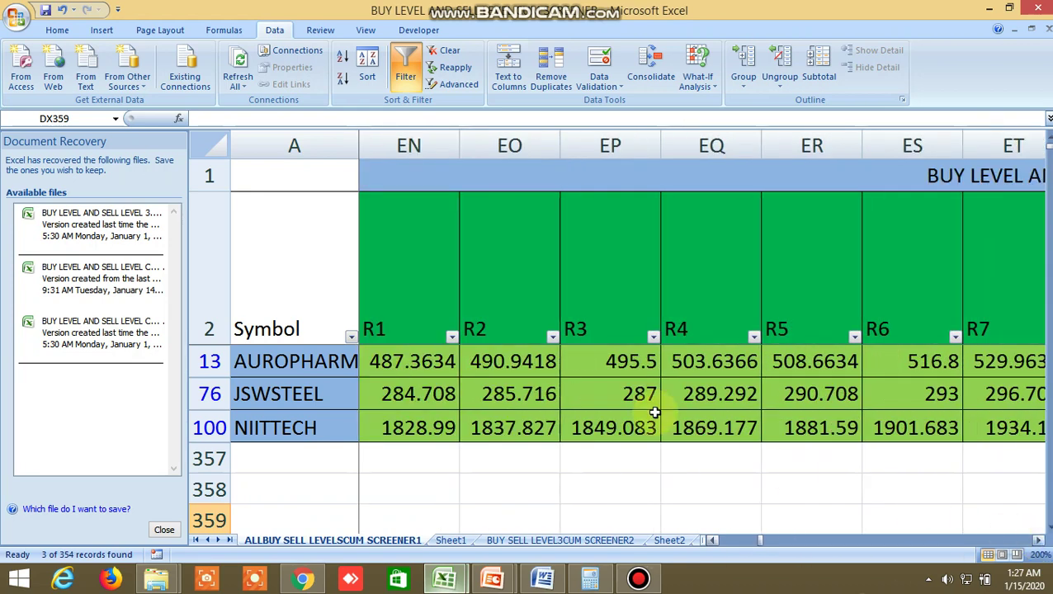
left_click(420, 281)
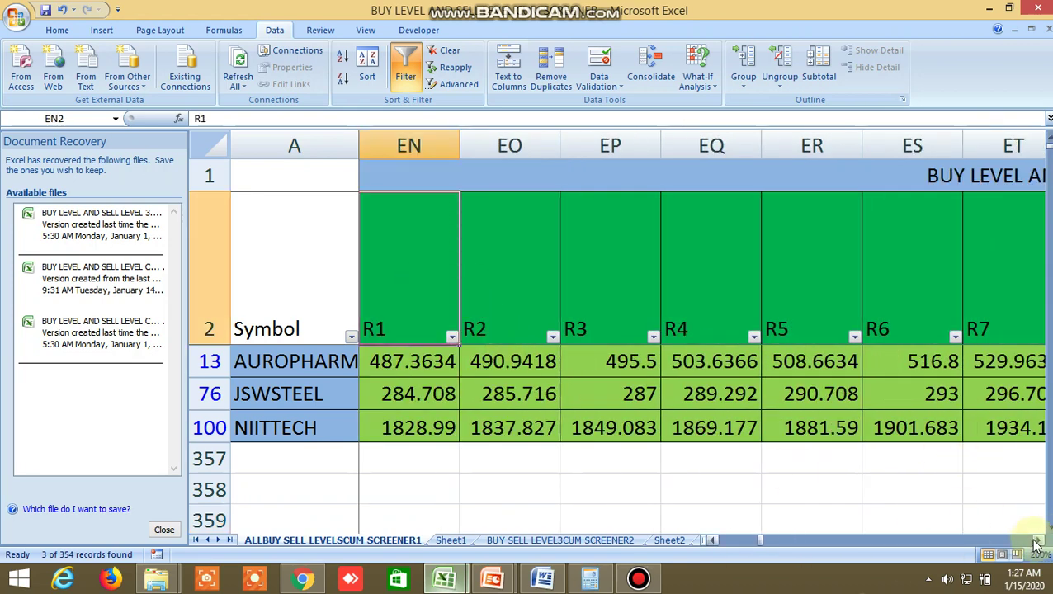
left_click_drag(1042, 541, 1041, 541)
left_click(639, 316)
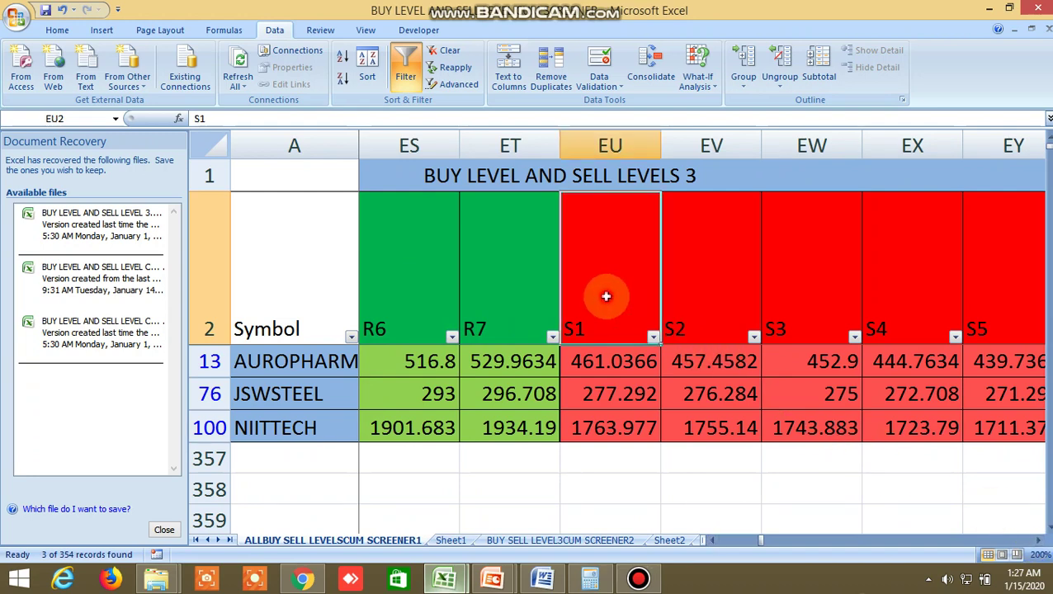
Look over the PRICE CHANNEL, LTP VS PC CHANNEL and TIRONE LEVEL sections
left_click_drag(1042, 542, 1042, 541)
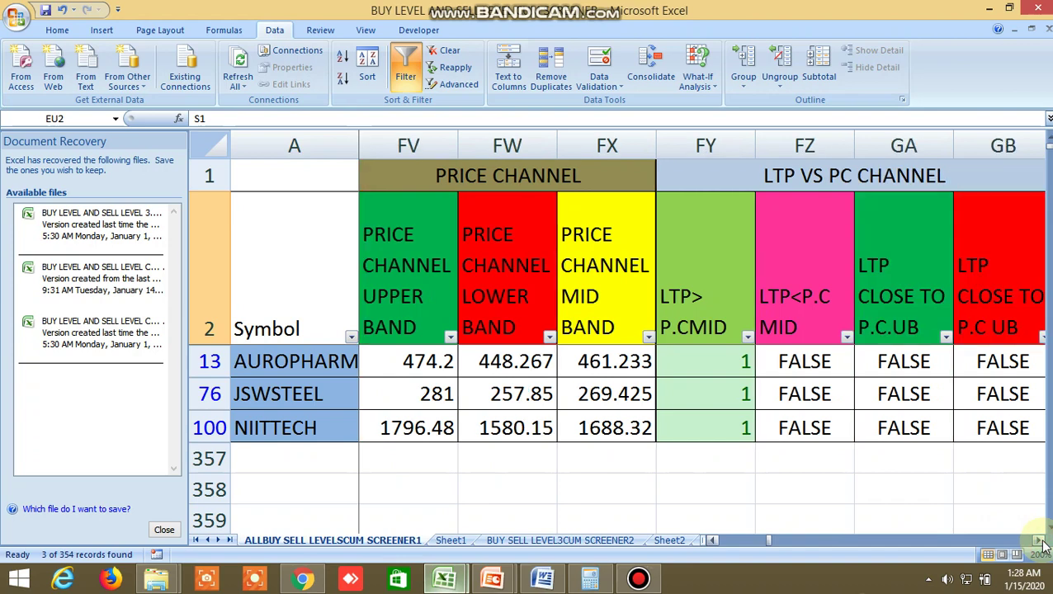
left_click_drag(1041, 545, 1043, 544)
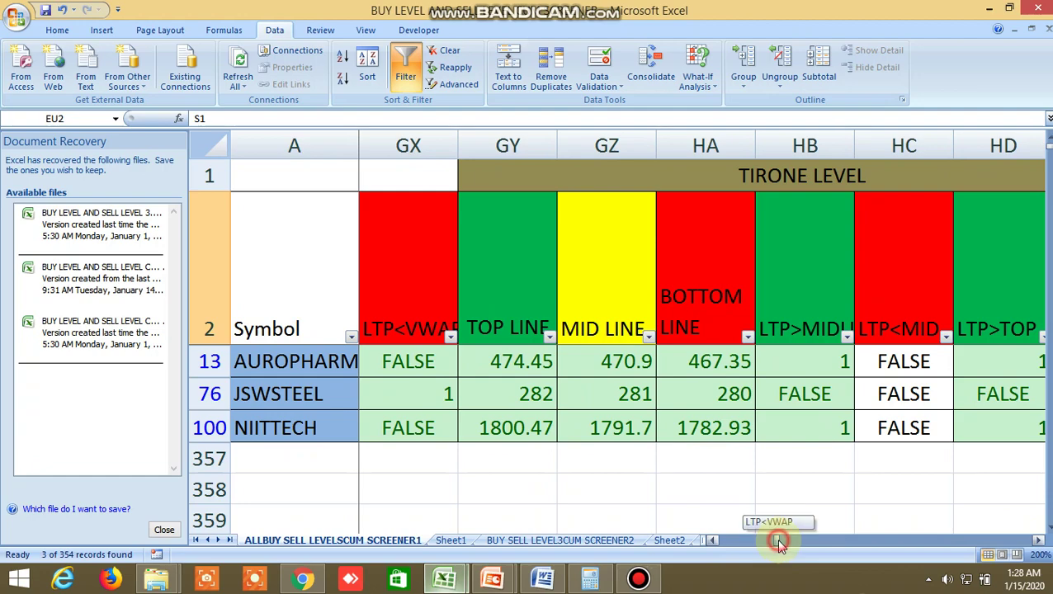
Return to the first price columns, remove the filter from the table and look through the full symbol list
left_click_drag(780, 544, 718, 542)
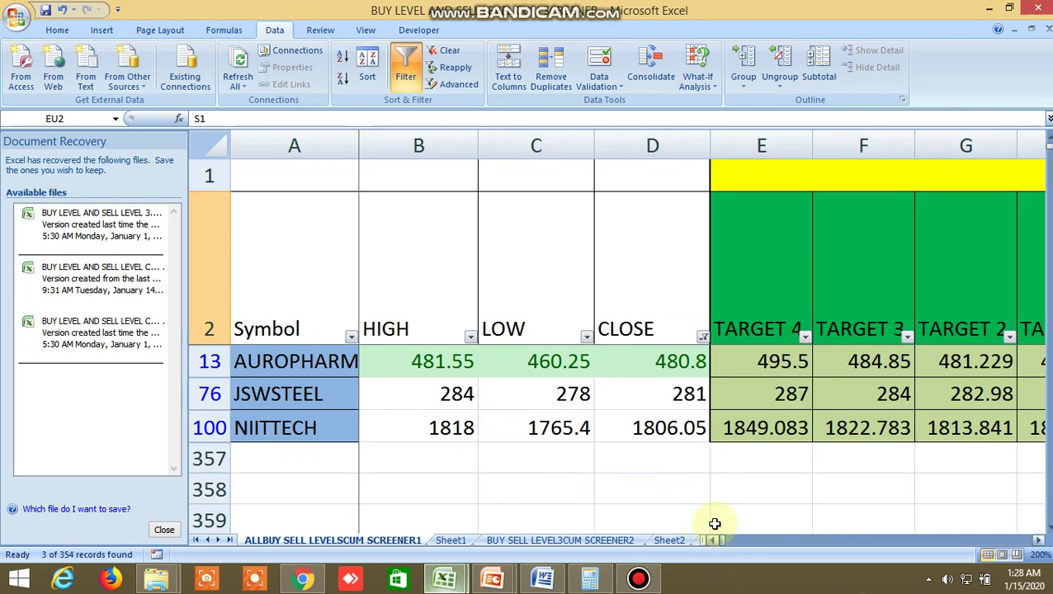
left_click(403, 66)
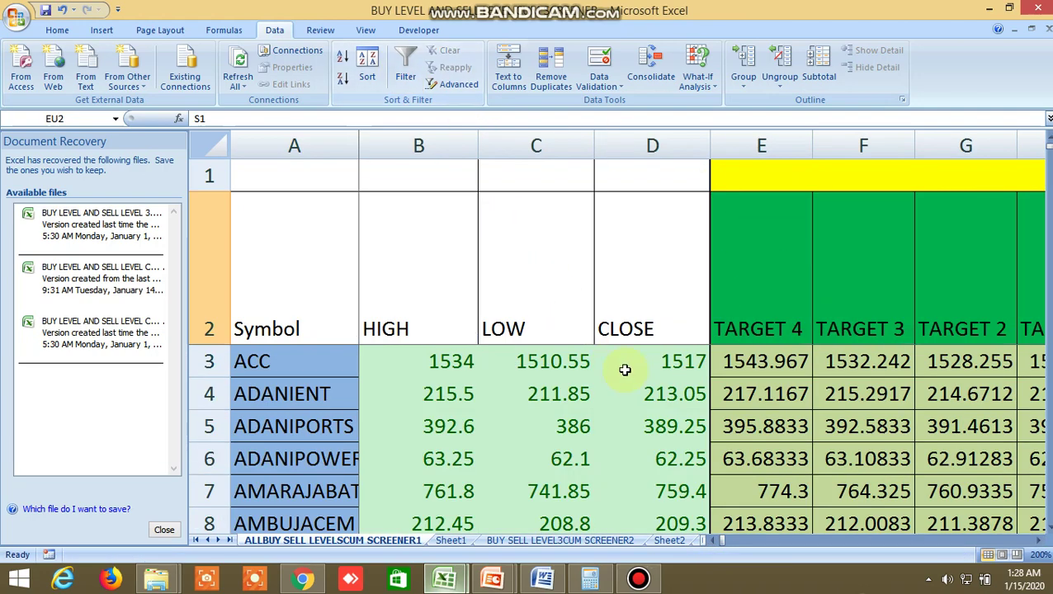
scroll(842, 429, "down", 19)
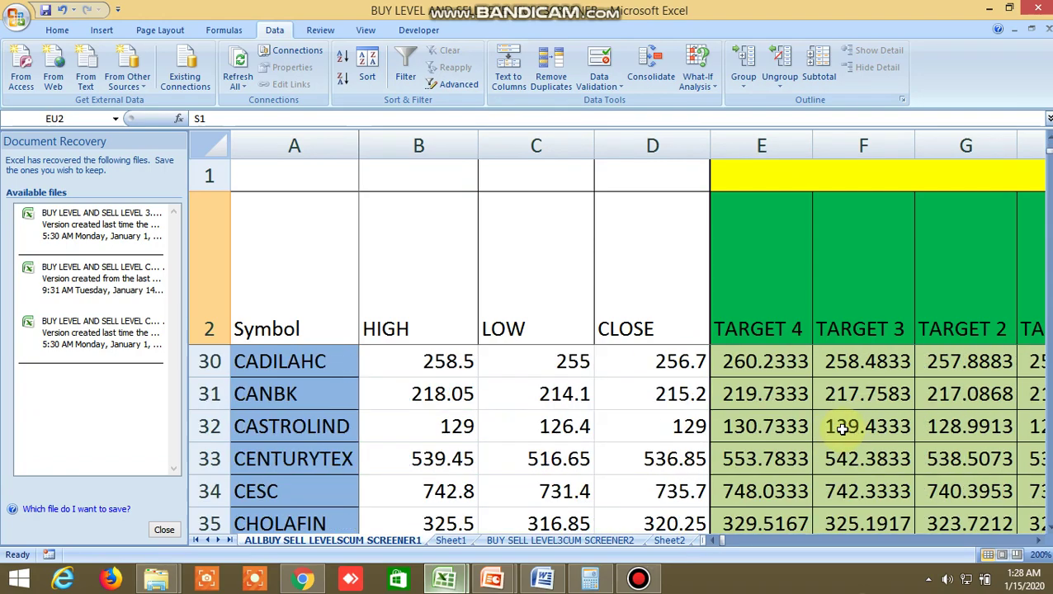
scroll(842, 428, "down", 20)
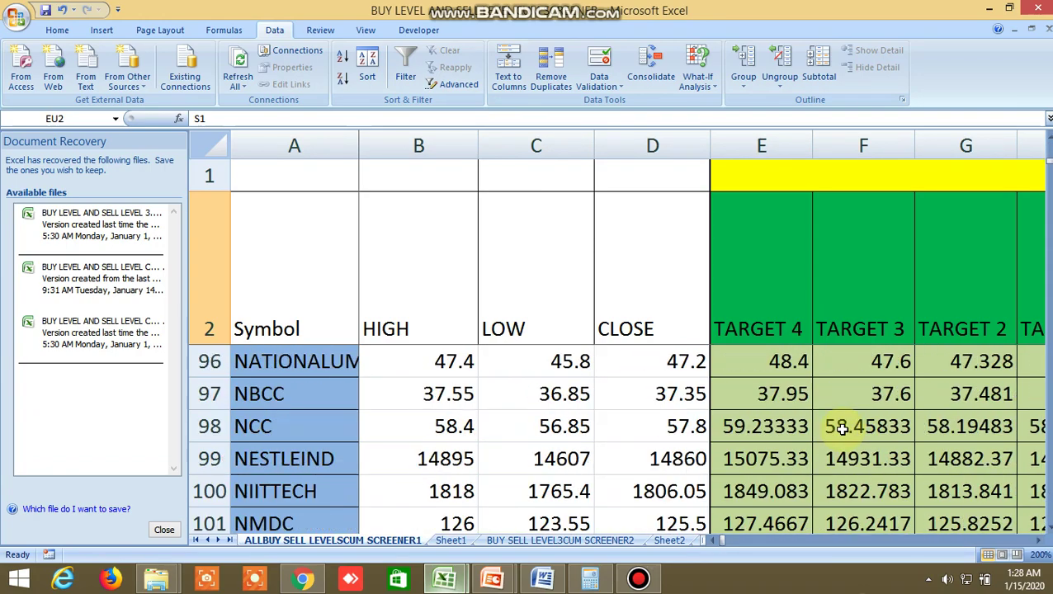
Find the NIFTY & BANKNIFTY rows and examine their BUY LEVEL AND SELL LEVELS 1, LTP comparison and advance/decline columns
scroll(842, 429, "down", 11)
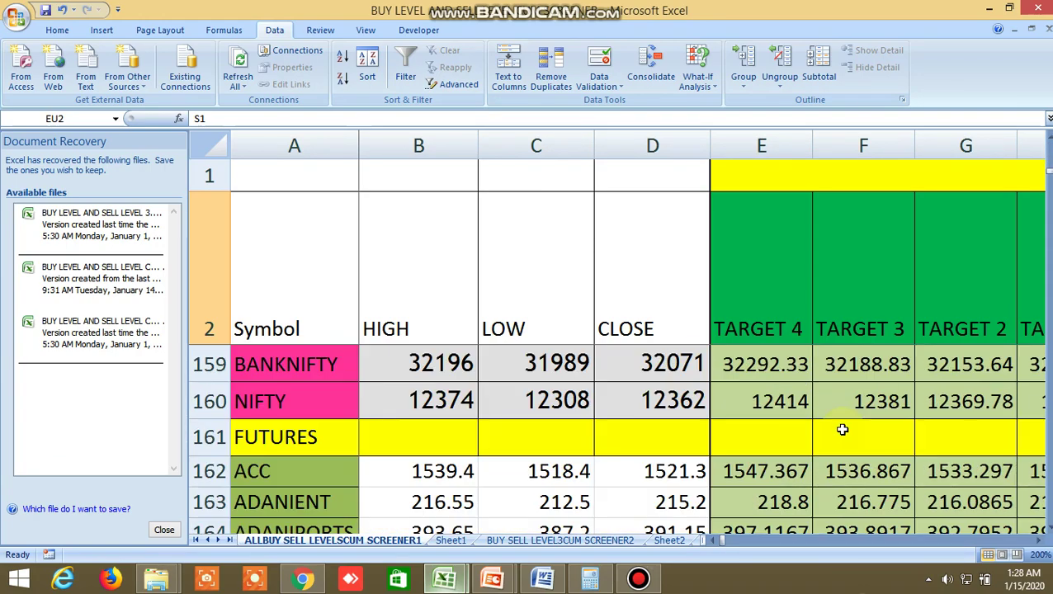
scroll(842, 428, "up", 1)
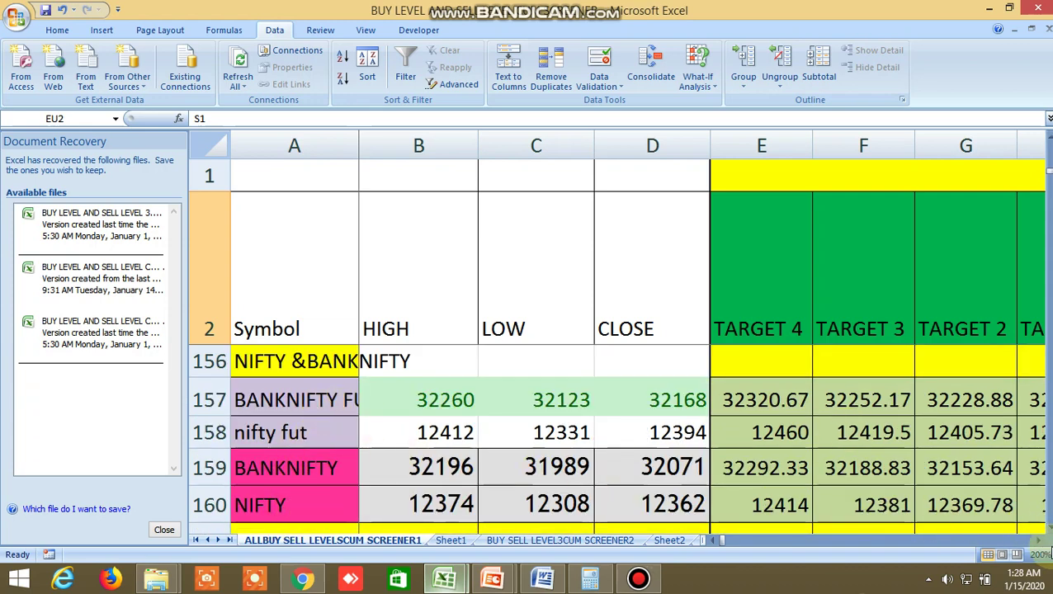
left_click(1038, 541)
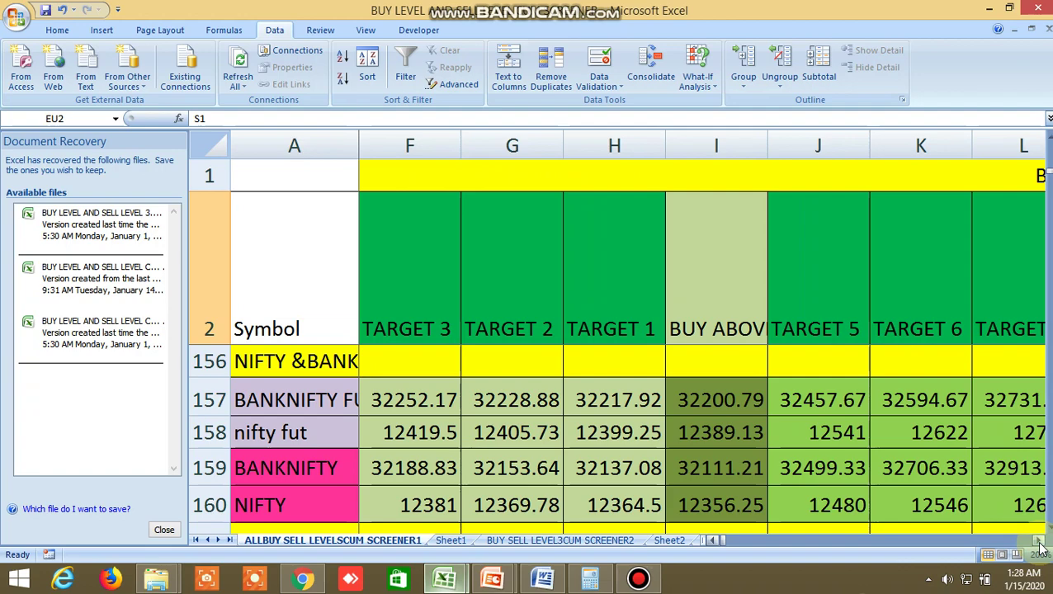
left_click(1039, 542)
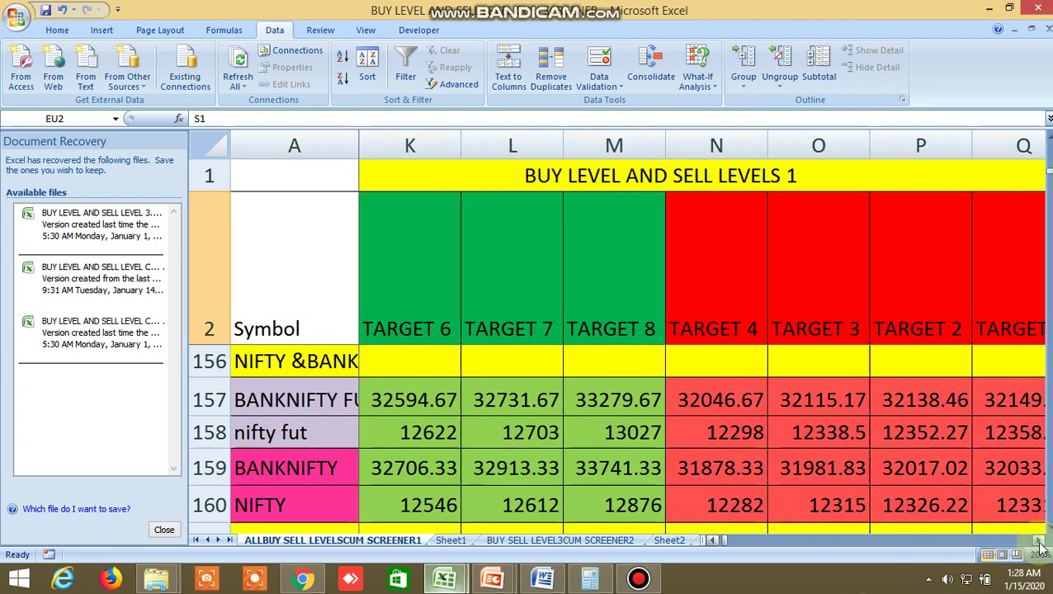
left_click(1039, 541)
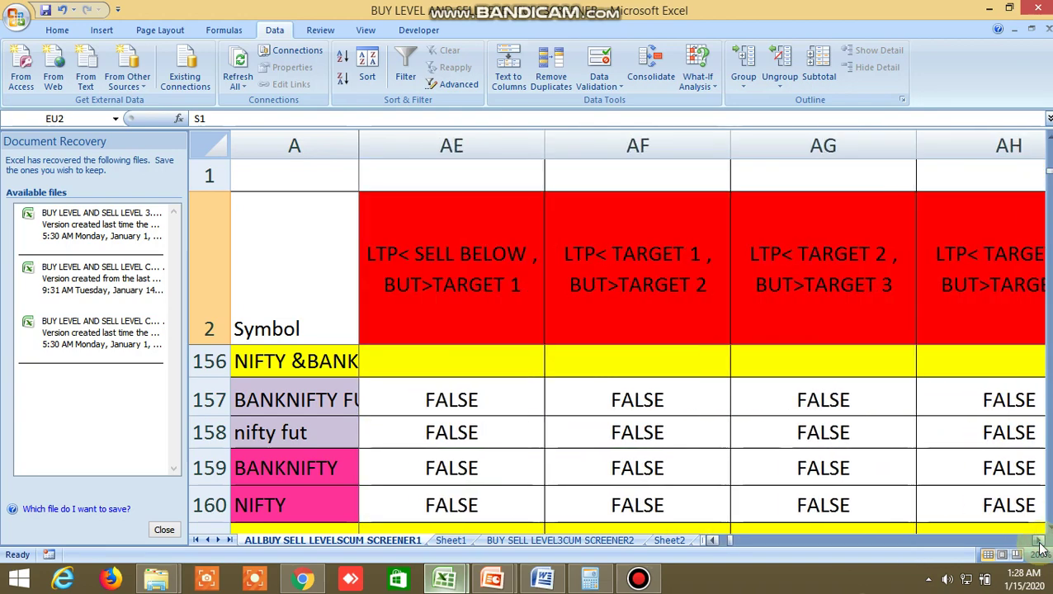
left_click(1039, 541)
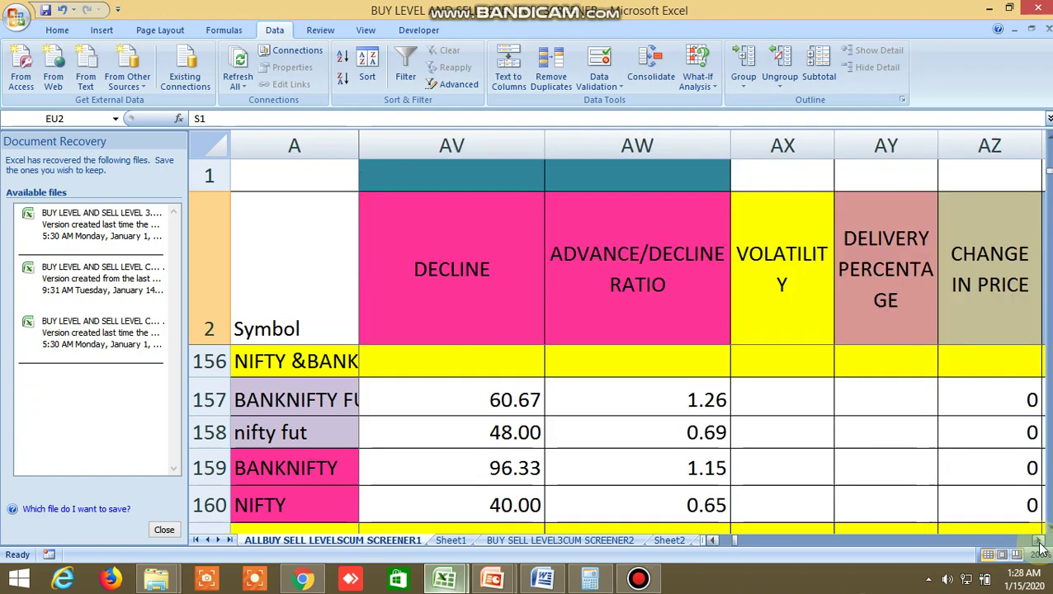
Examine the index rows across the NORMDIST 30, BUY LEVEL AND SELL LEVELS 3, pivot point, ICHIMOKU CLOUD and linear regression columns
left_click(1039, 542)
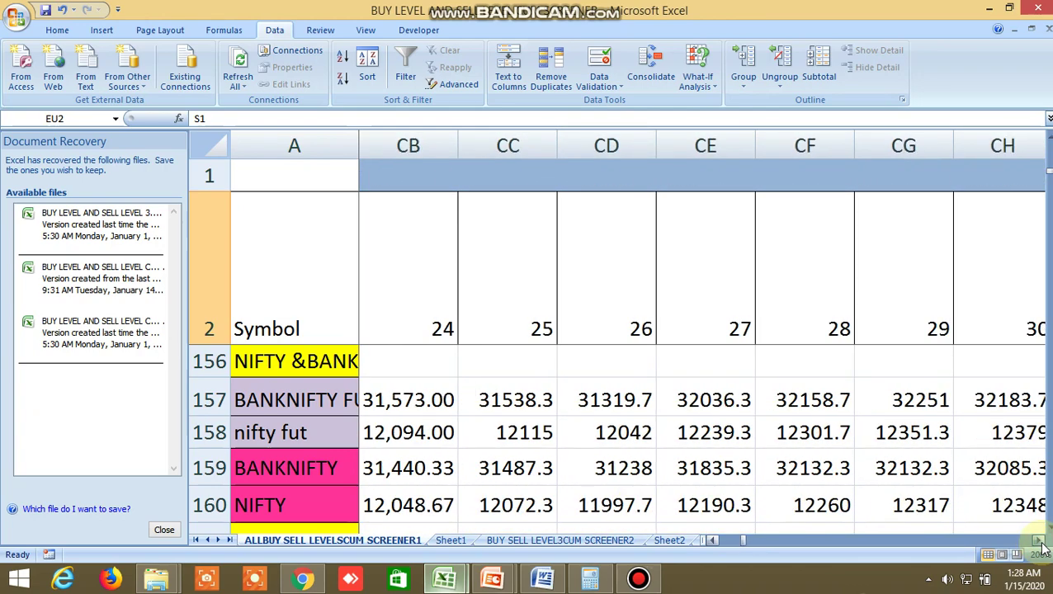
left_click(1039, 542)
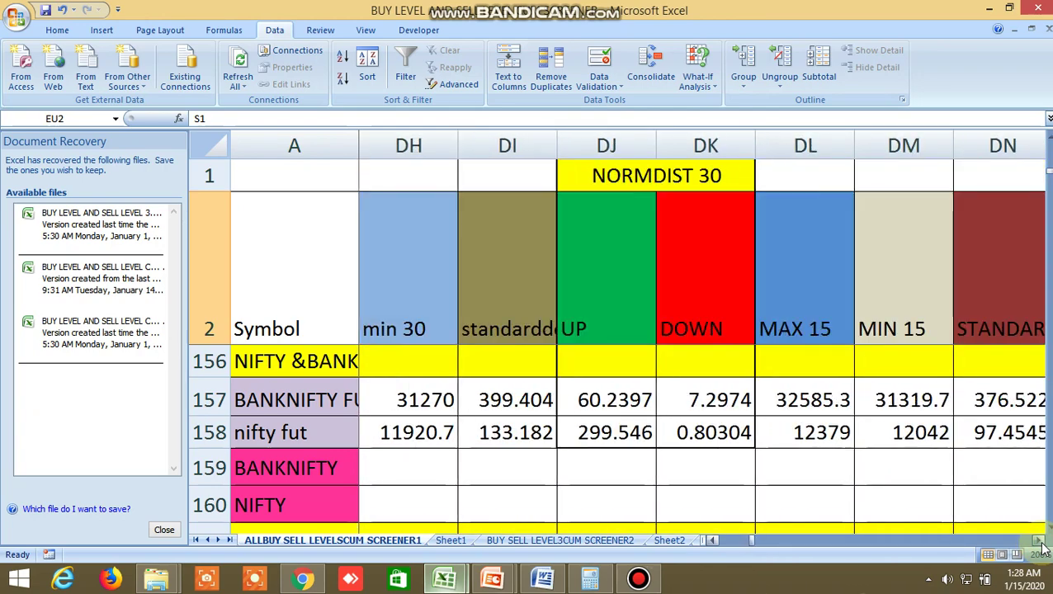
left_click(1039, 542)
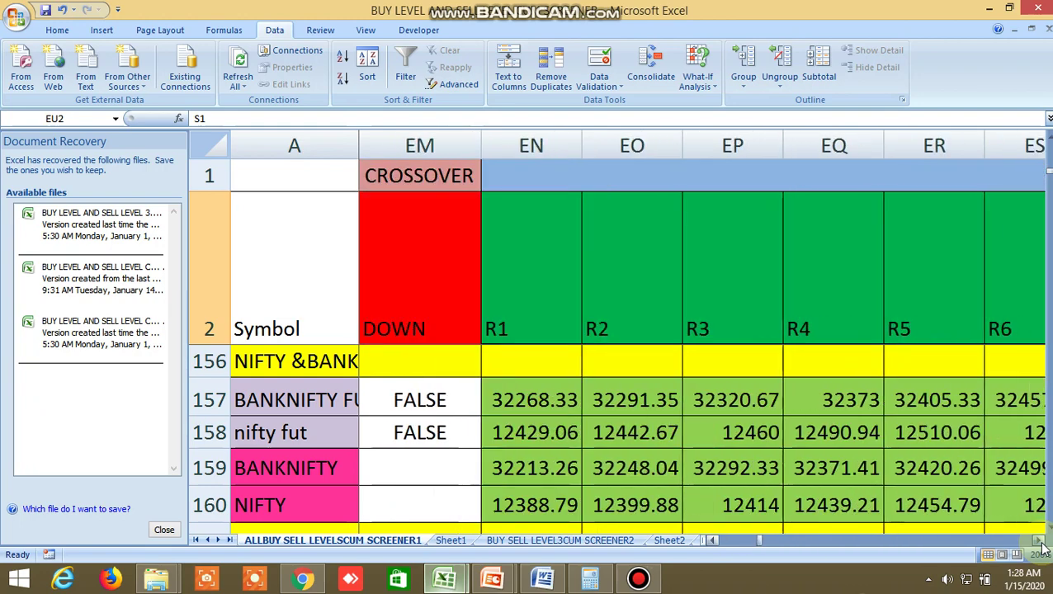
left_click(1039, 541)
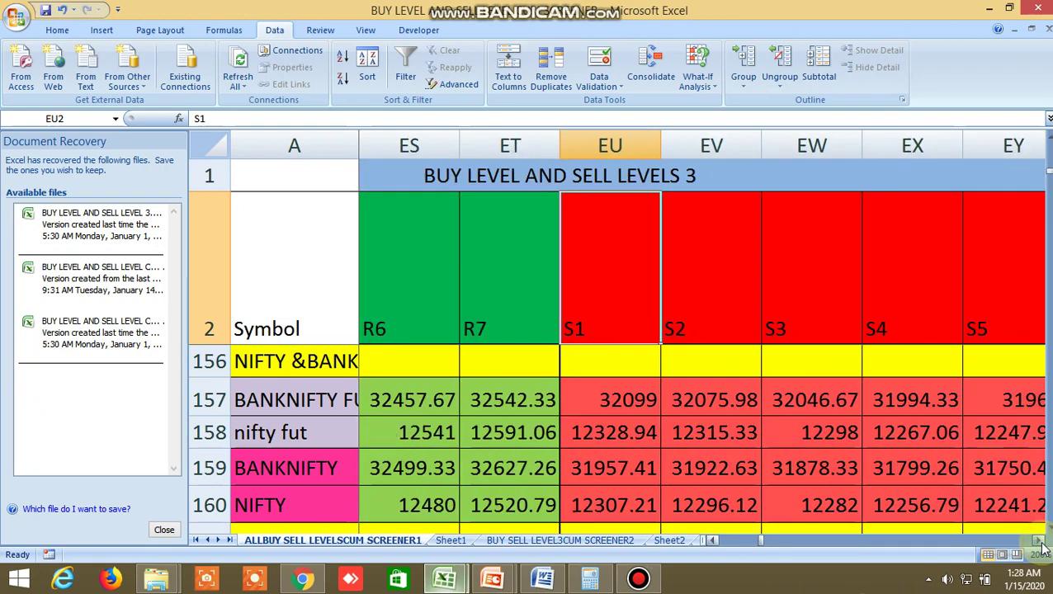
left_click(1039, 542)
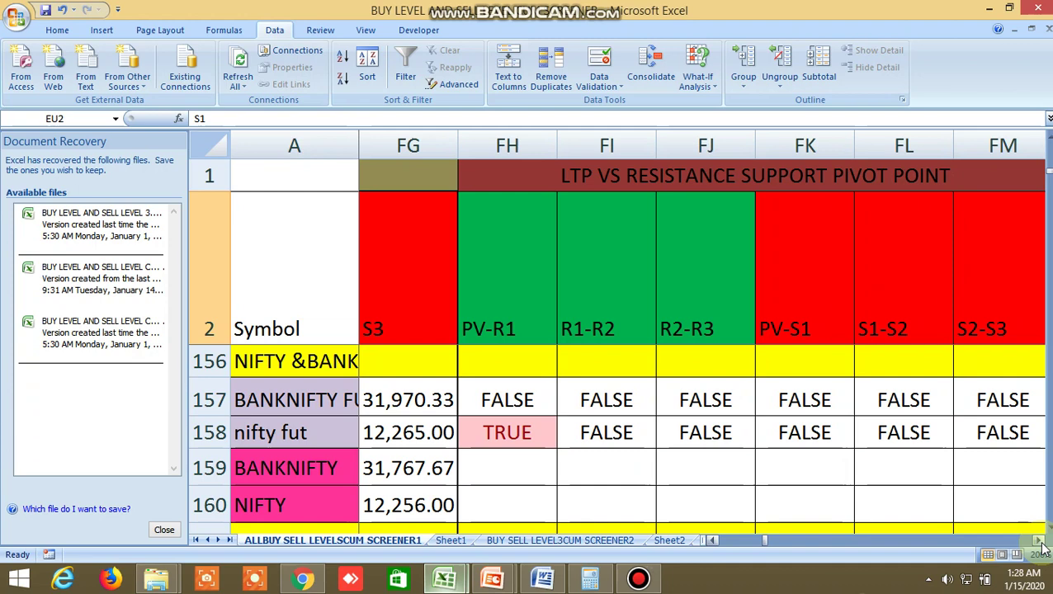
left_click(1040, 541)
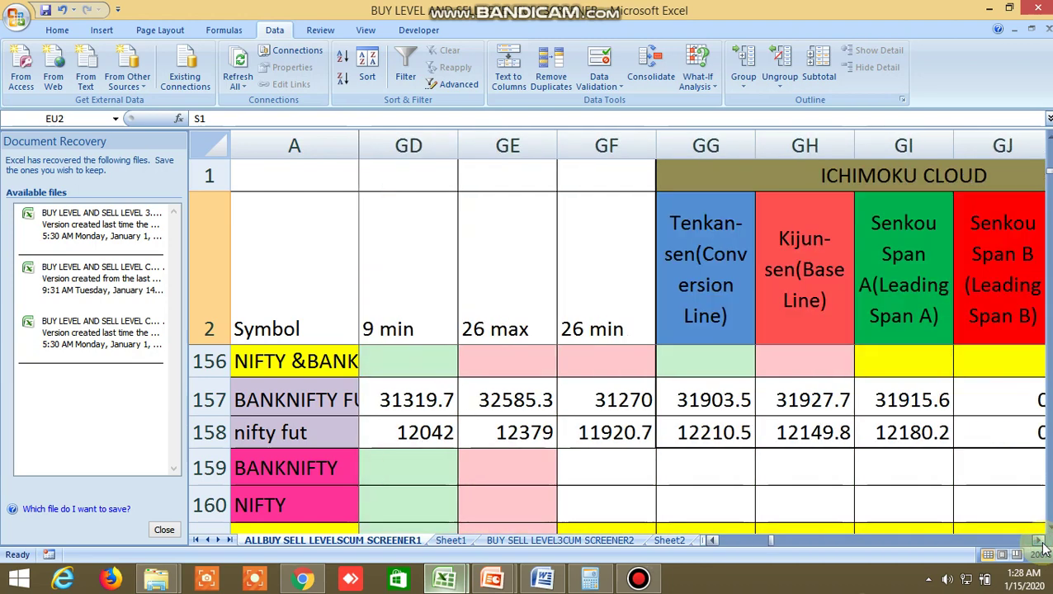
left_click(1039, 541)
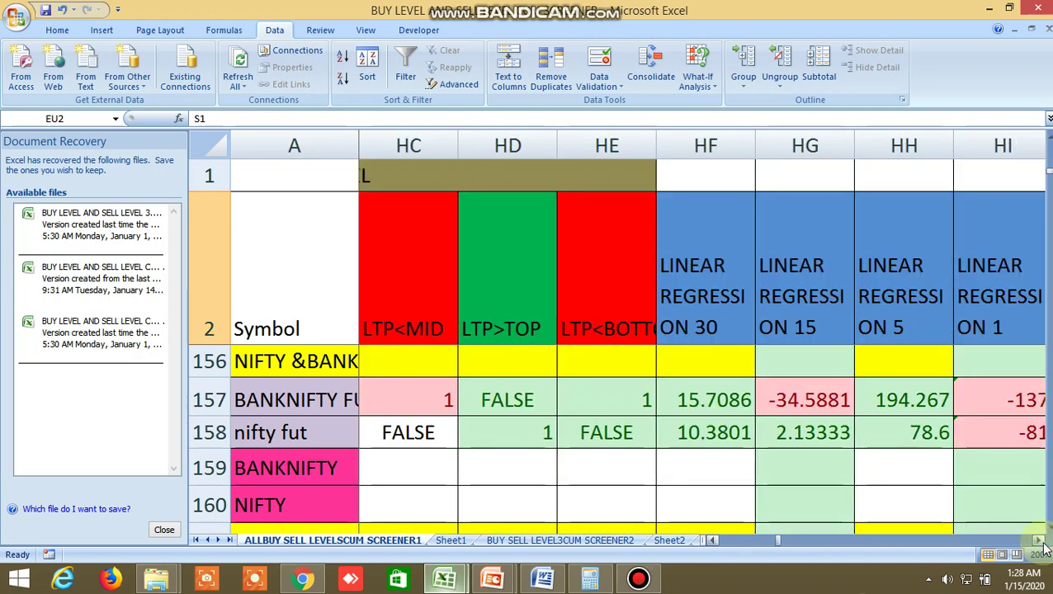
Look through the level and indicator columns of the commodity rows from CRUDEOIL to NATURAL GAS
left_click_drag(779, 535, 713, 538)
scroll(702, 487, "up", 1)
scroll(702, 487, "up", 2)
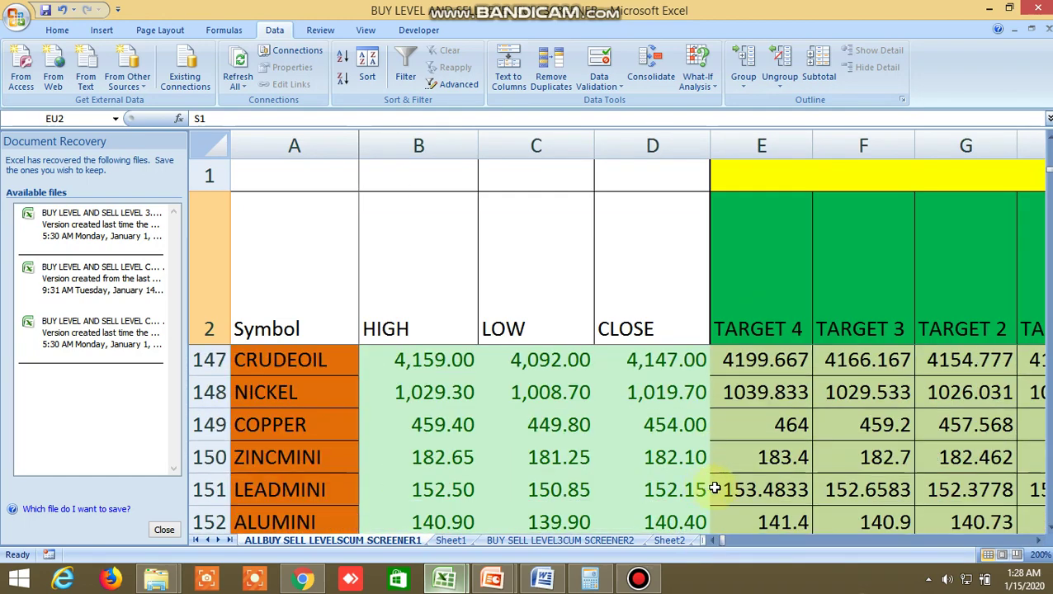
left_click(1039, 541)
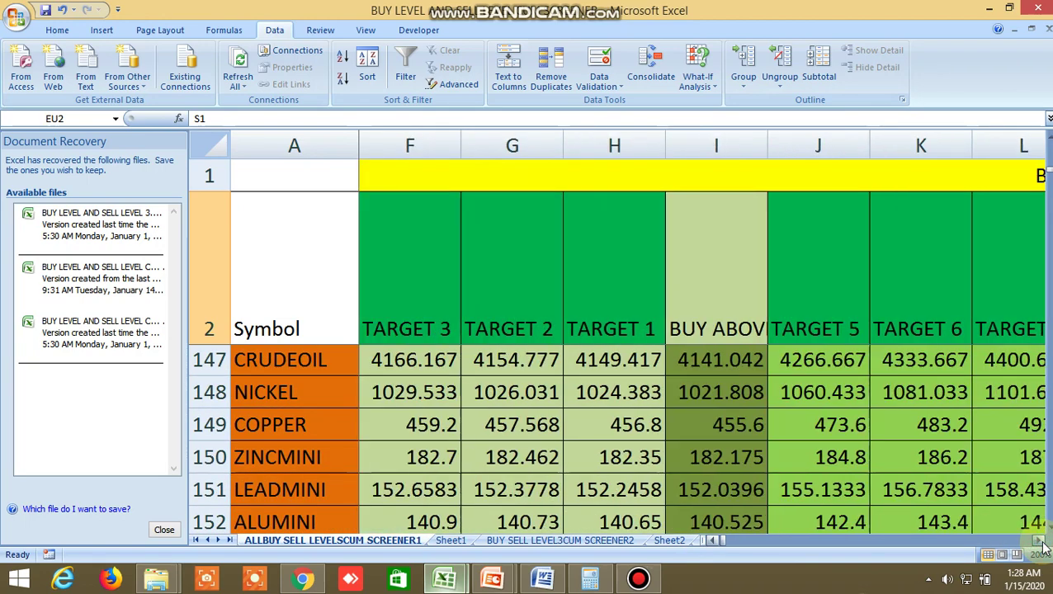
left_click_drag(1041, 545, 1042, 546)
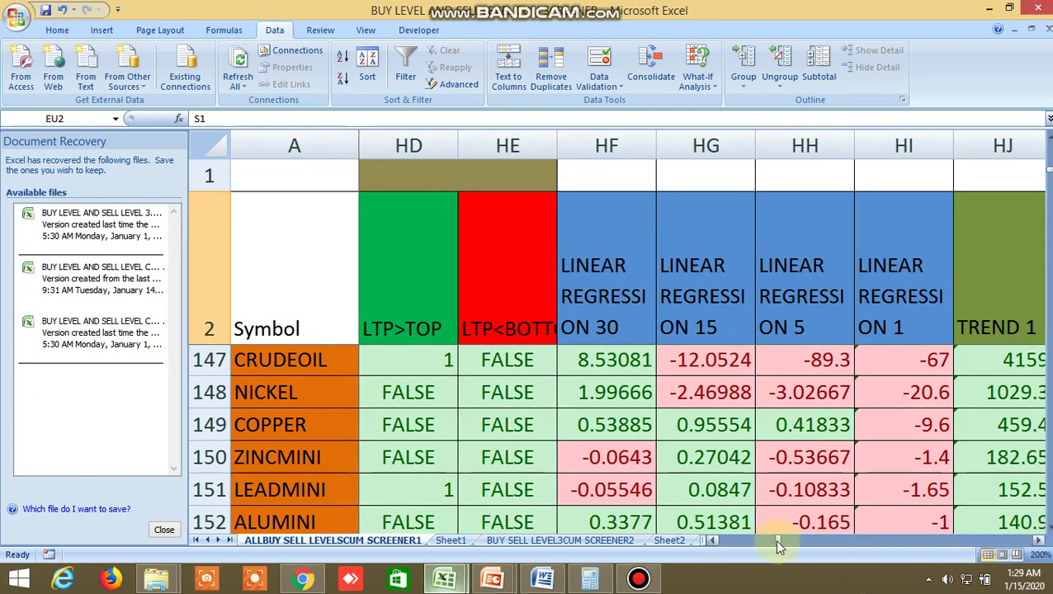
left_click_drag(779, 546, 713, 558)
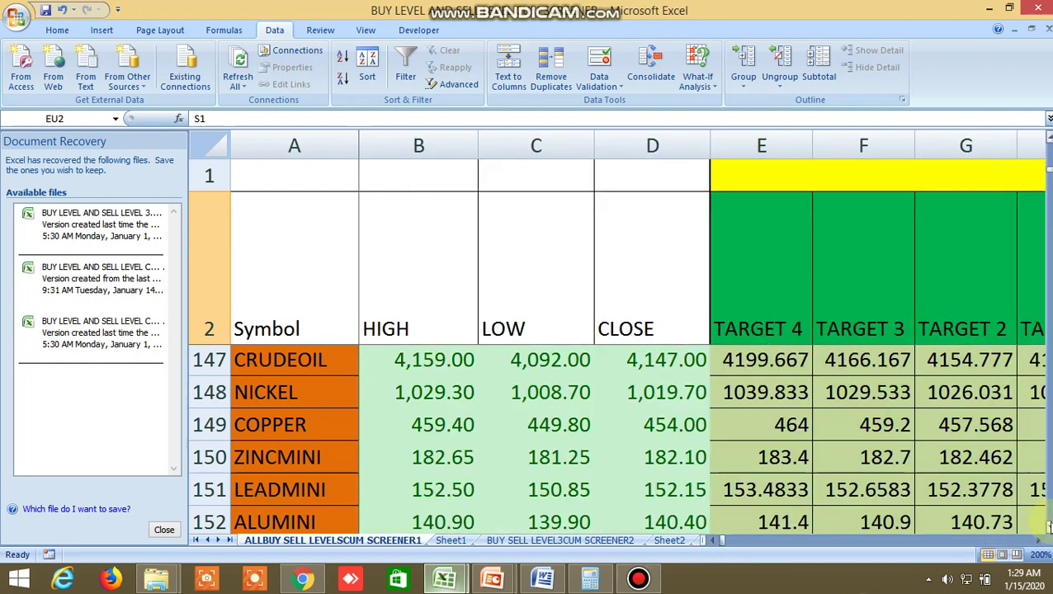
left_click_drag(1048, 527, 1042, 542)
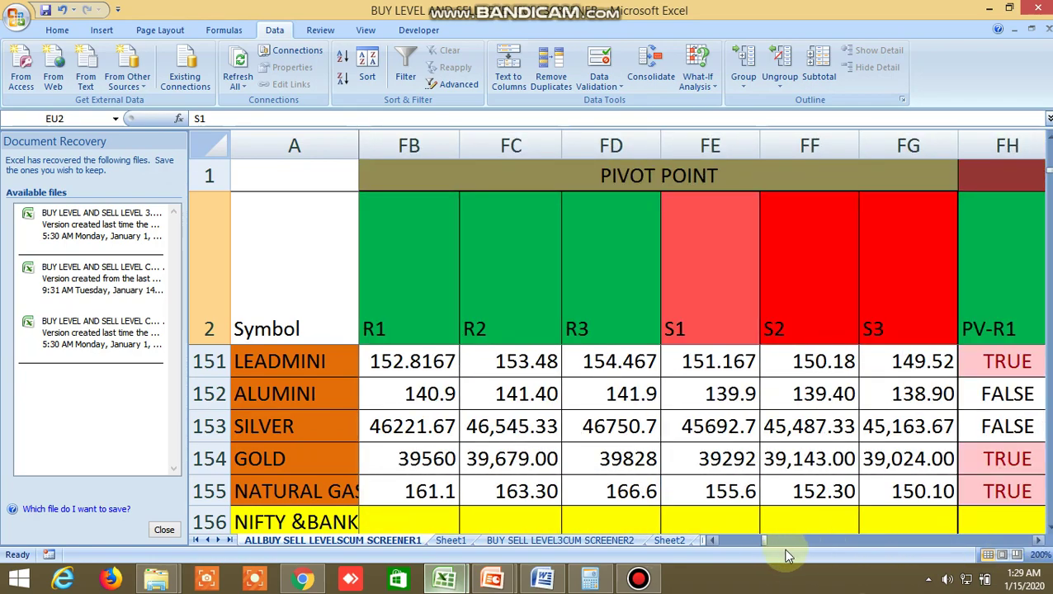
Return to the first price columns and review the FUTURES stock rows across to the LTP VS PC CHANNEL section
left_click_drag(766, 545, 718, 563)
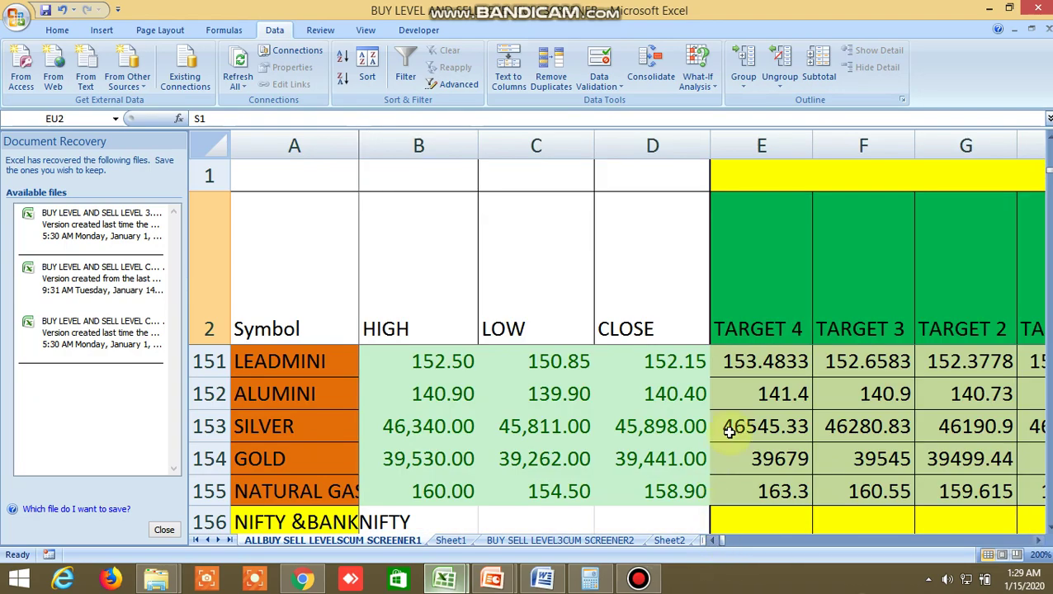
scroll(730, 432, "down", 10)
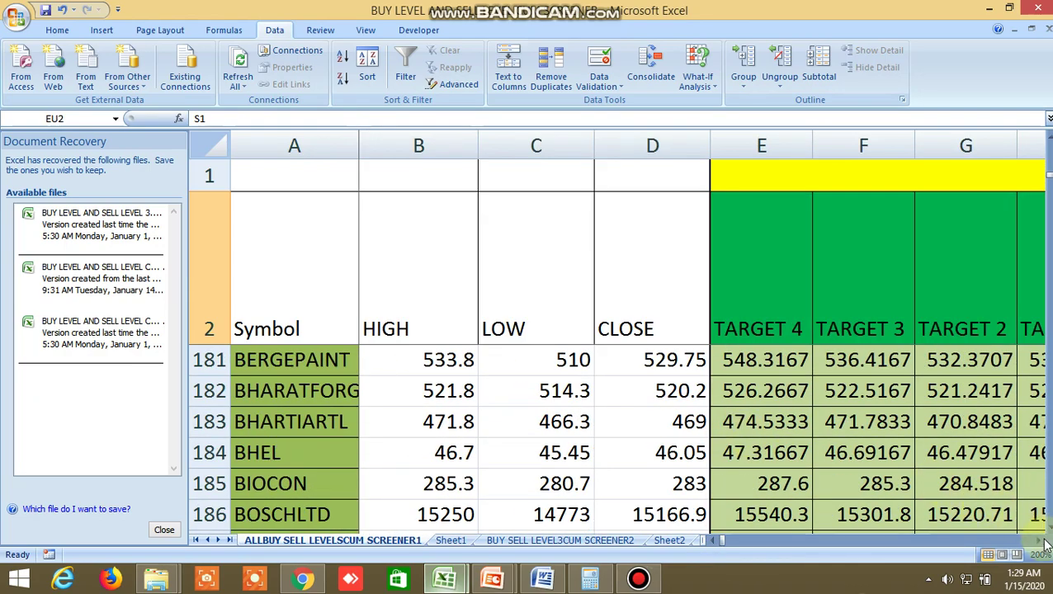
left_click_drag(1041, 542, 1043, 544)
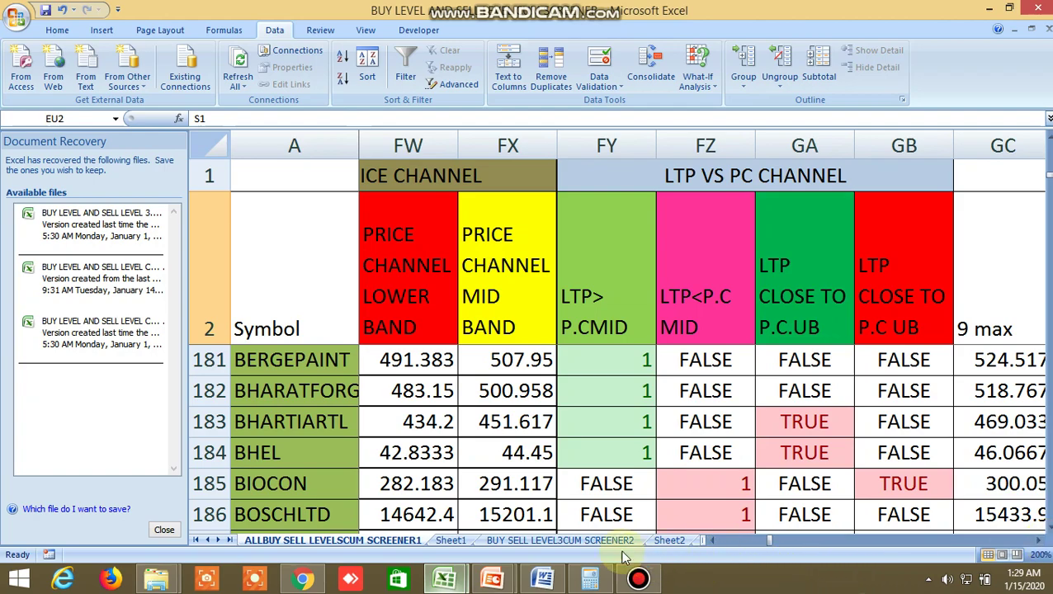
Open the BUY SELL LEVEL3CUM SCREENER2 sheet and look over its 100 MA and 100 EMA columns near the first symbols
left_click(577, 541)
left_click_drag(724, 547, 881, 540)
scroll(846, 462, "up", 20)
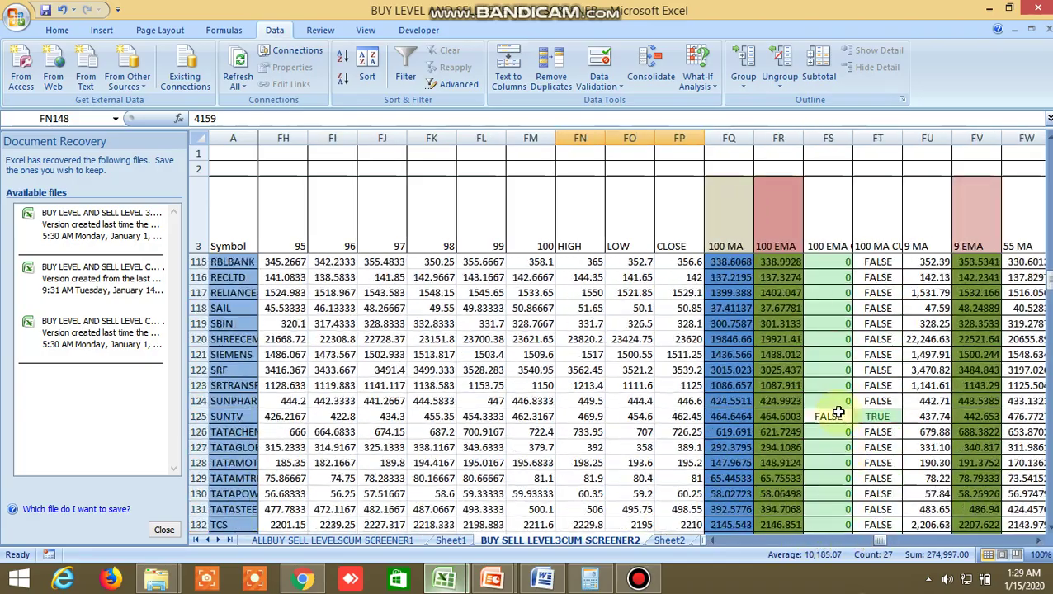
scroll(837, 403, "up", 20)
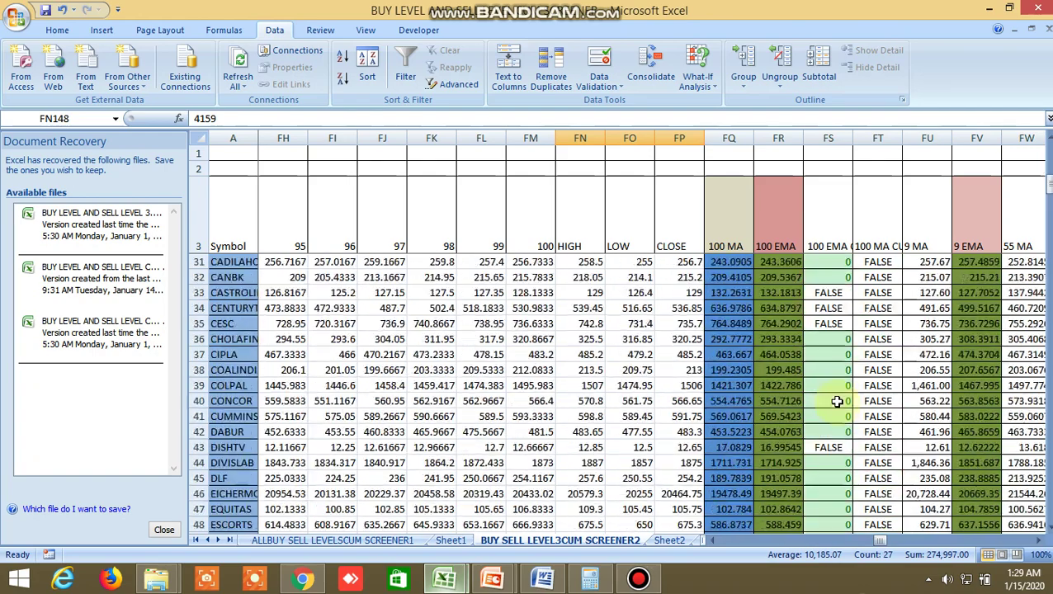
scroll(844, 390, "down", 3)
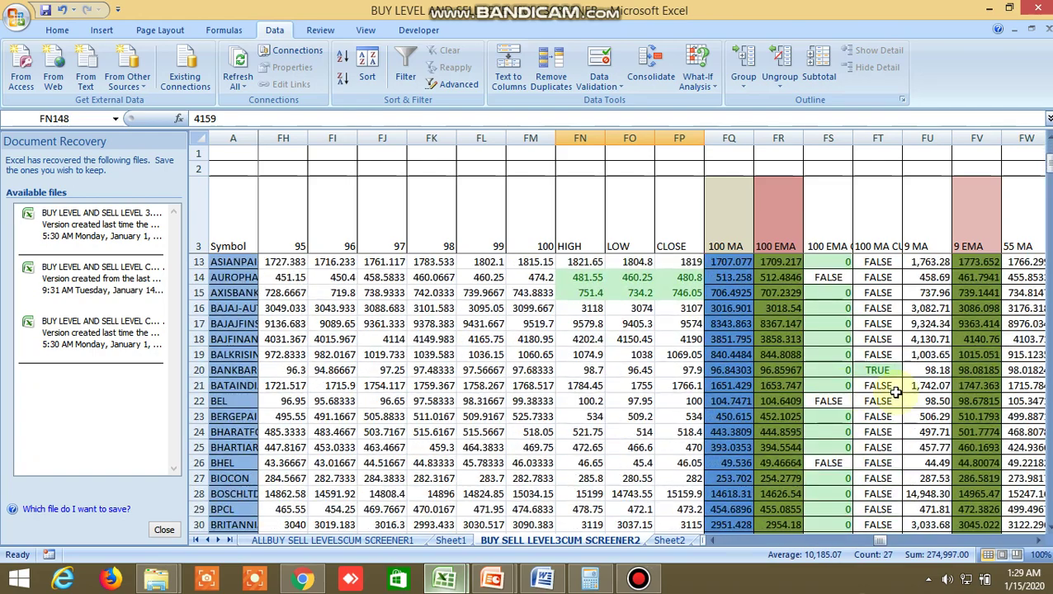
Inspect the TRUE cells in column FT beside the 100 EMA signals, including FT20, FT52 and FT72 for INFRATEL
left_click(878, 370)
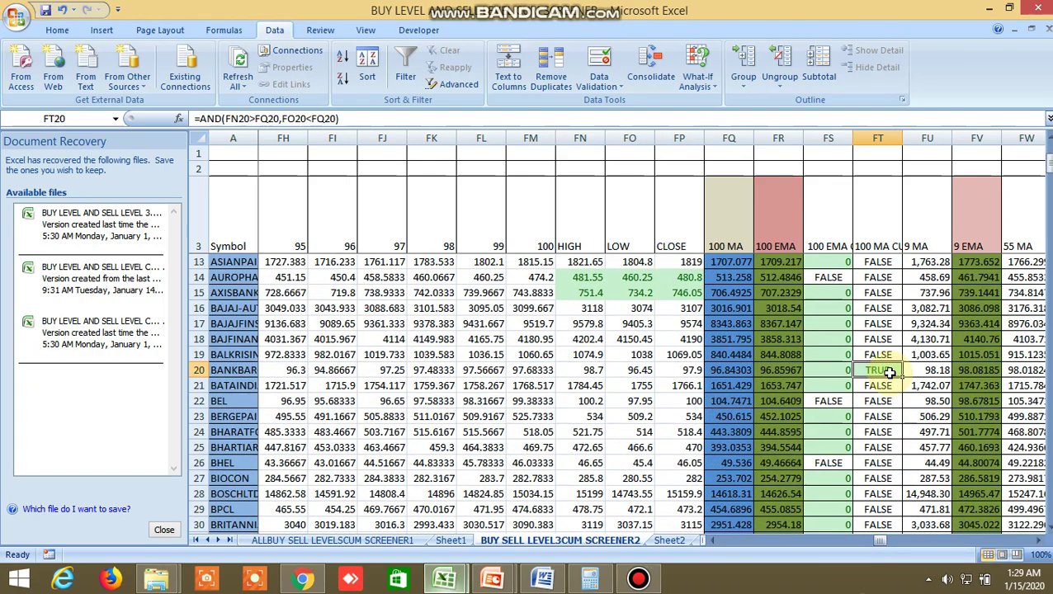
scroll(894, 418, "down", 9)
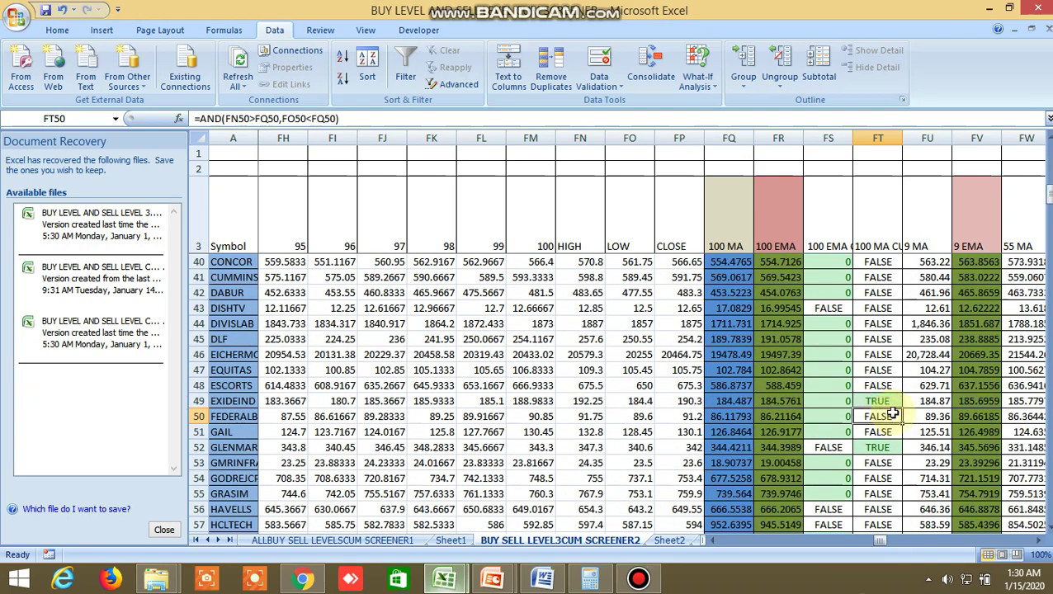
scroll(894, 415, "down", 1)
left_click(888, 403)
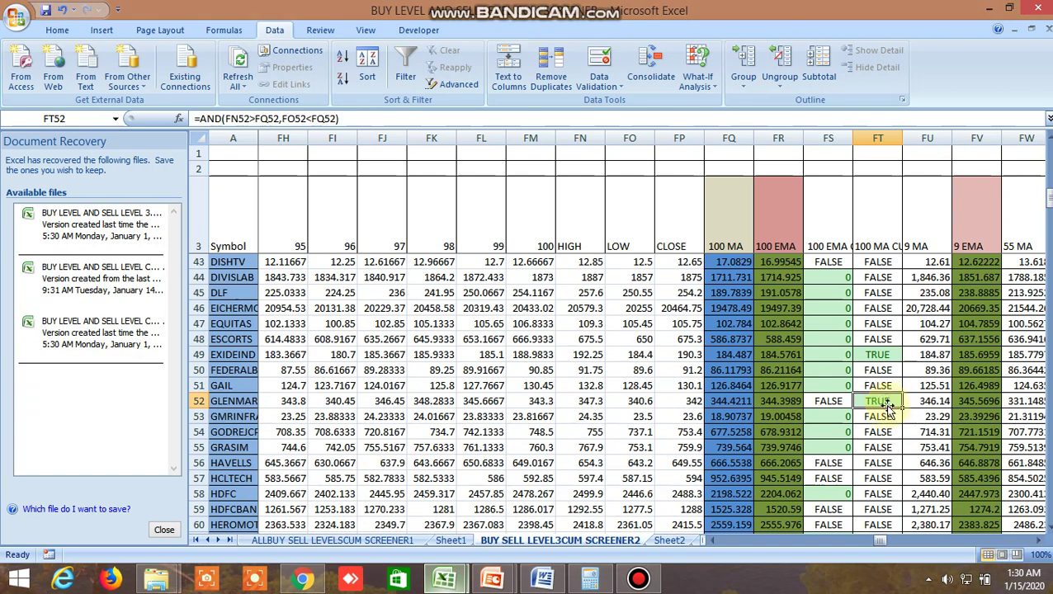
scroll(888, 408, "down", 5)
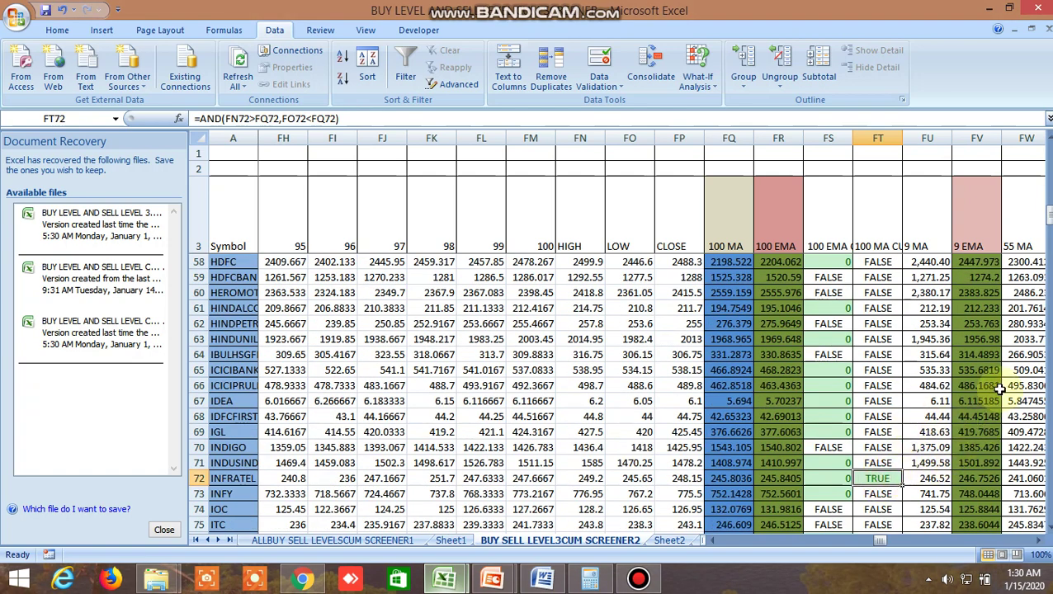
Switch to the Kite dashboard in Chrome, look at watchlist 1 and return to watchlist 5
left_click(300, 583)
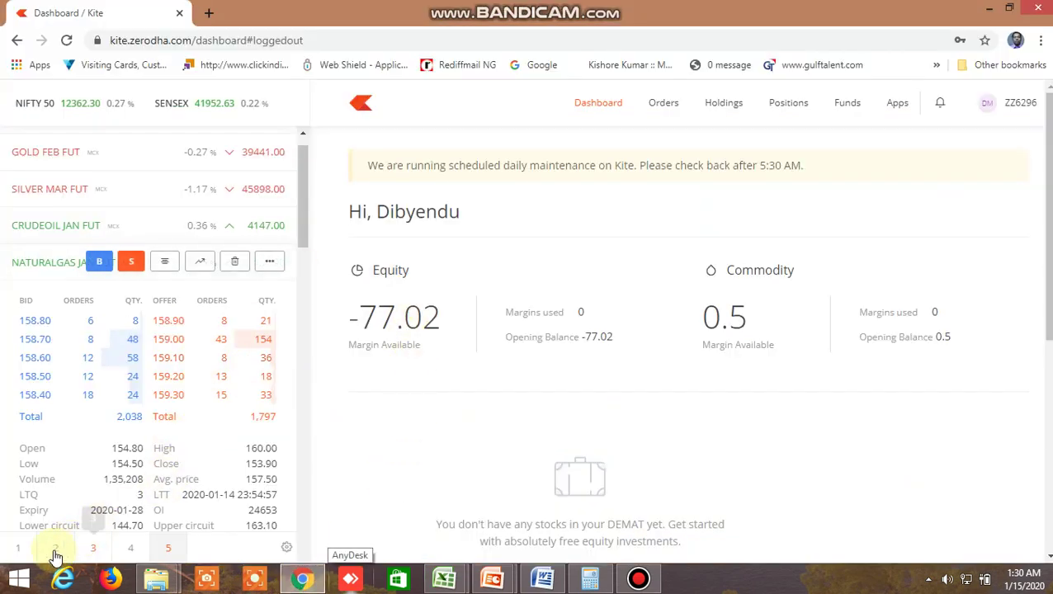
left_click(18, 548)
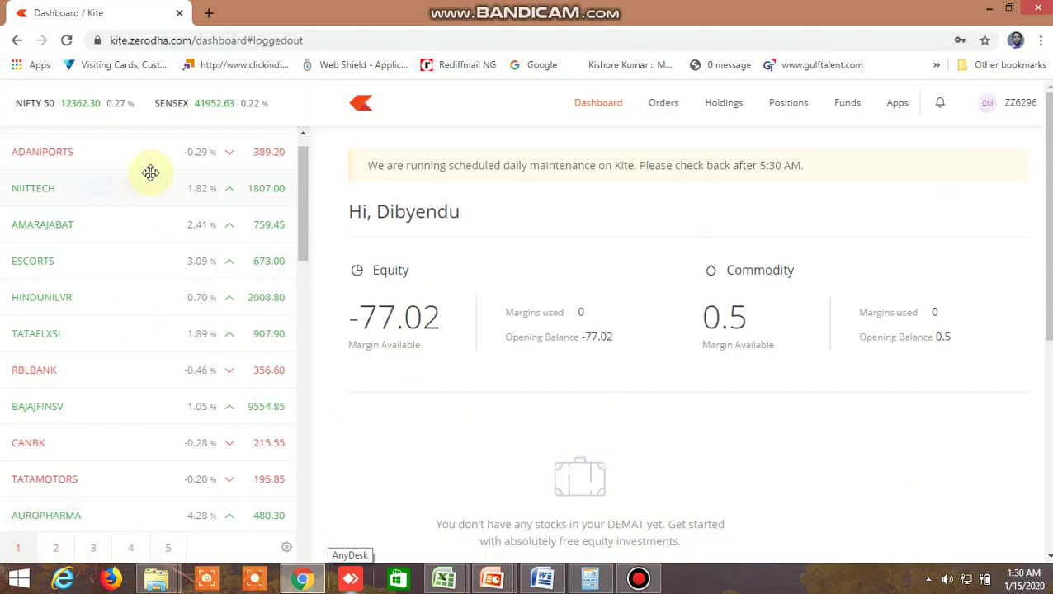
scroll(150, 173, "up", 1)
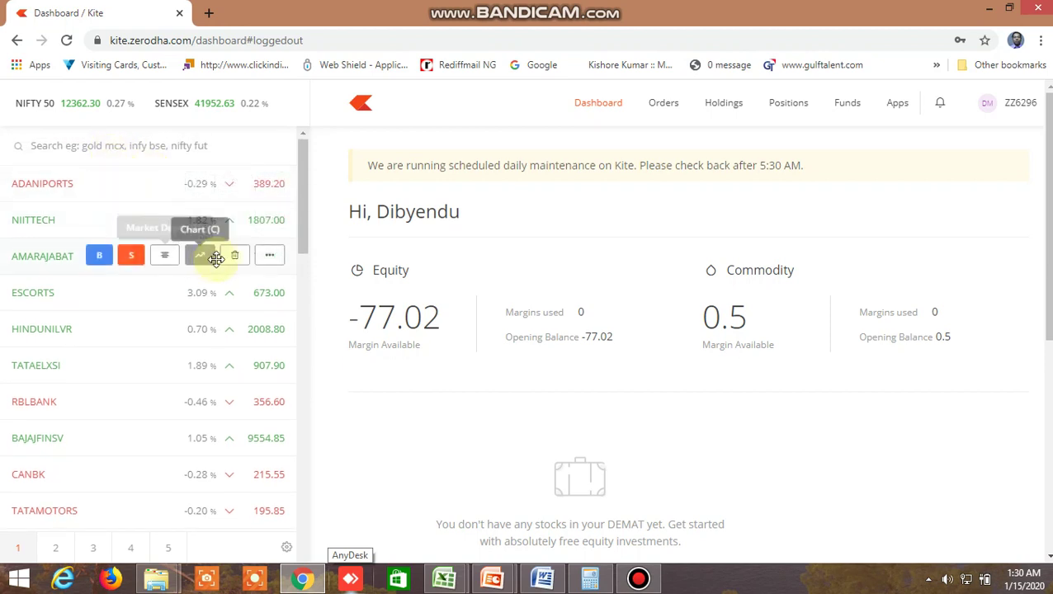
left_click(168, 547)
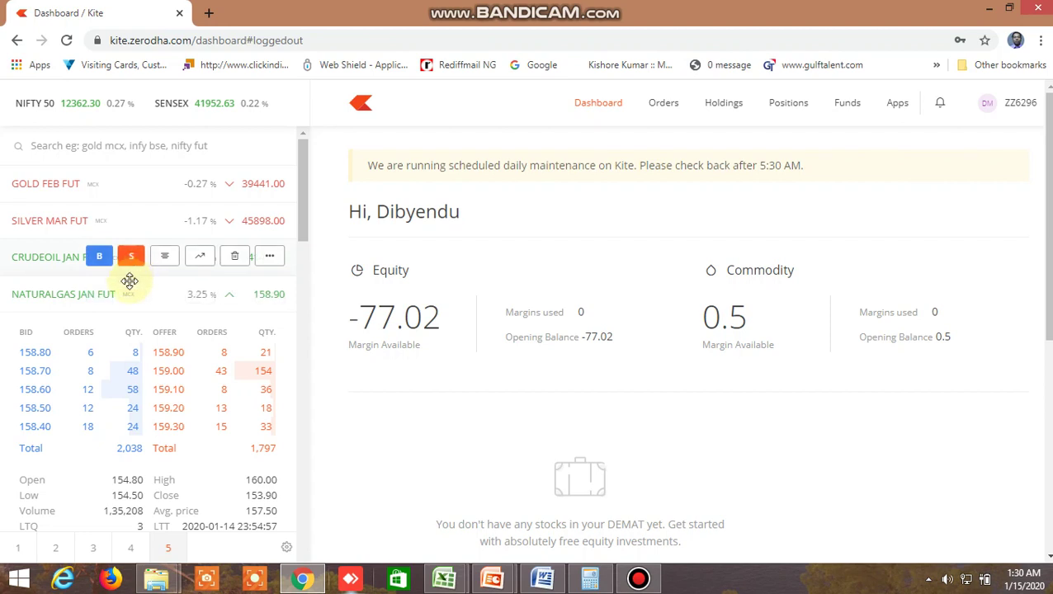
Search Kite for "infratel" and pick the NSE listing of INFRATEL in watchlist 5
left_click(89, 136)
type("i")
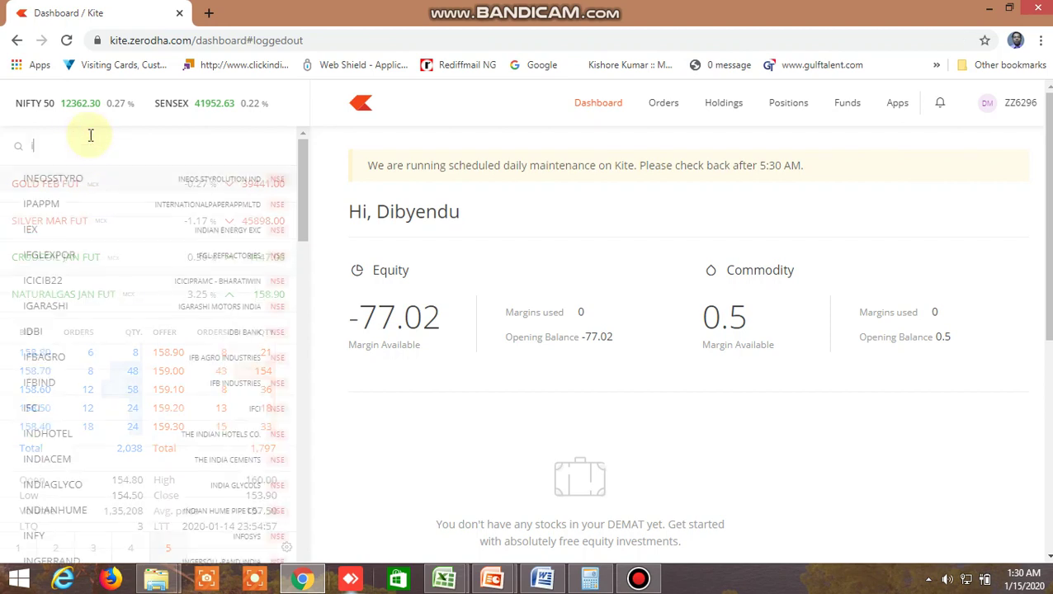
type("nfratel")
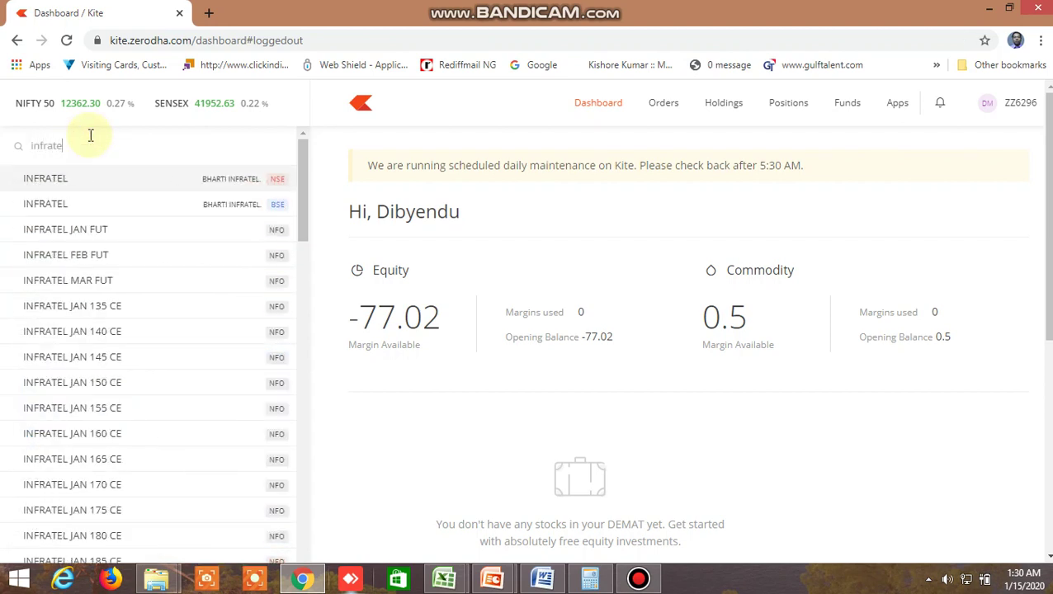
left_click(58, 176)
left_click(249, 165)
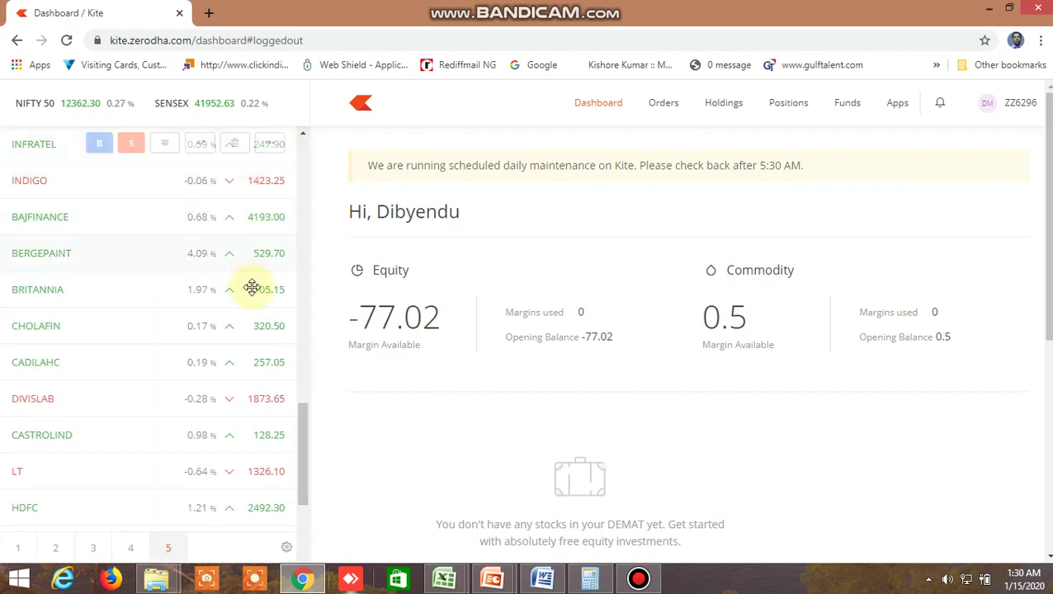
Open the INFRATEL chart from the watchlist and clear all of its current studies
left_click(202, 147)
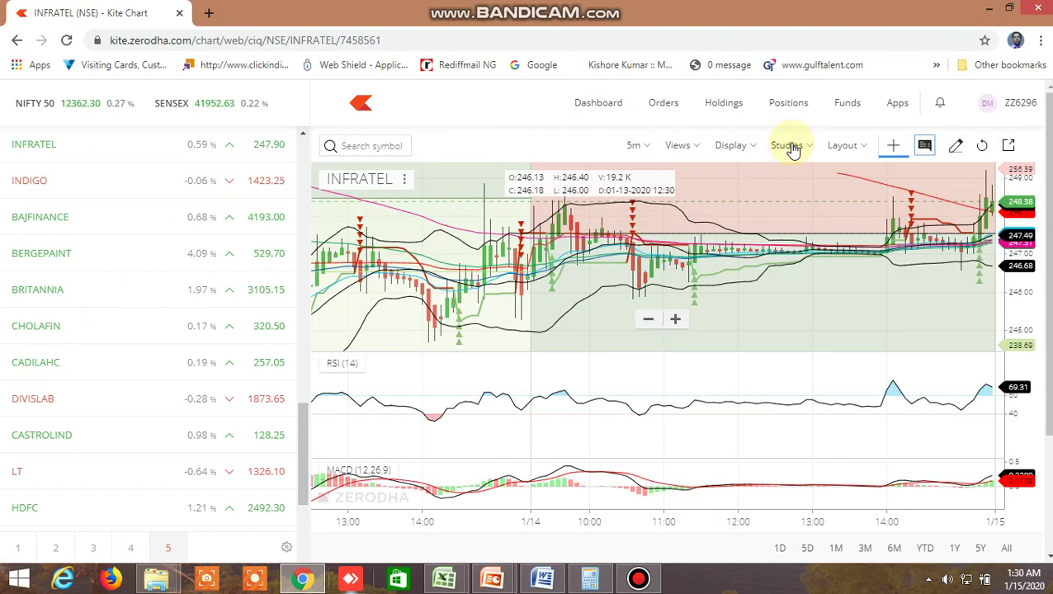
left_click(802, 149)
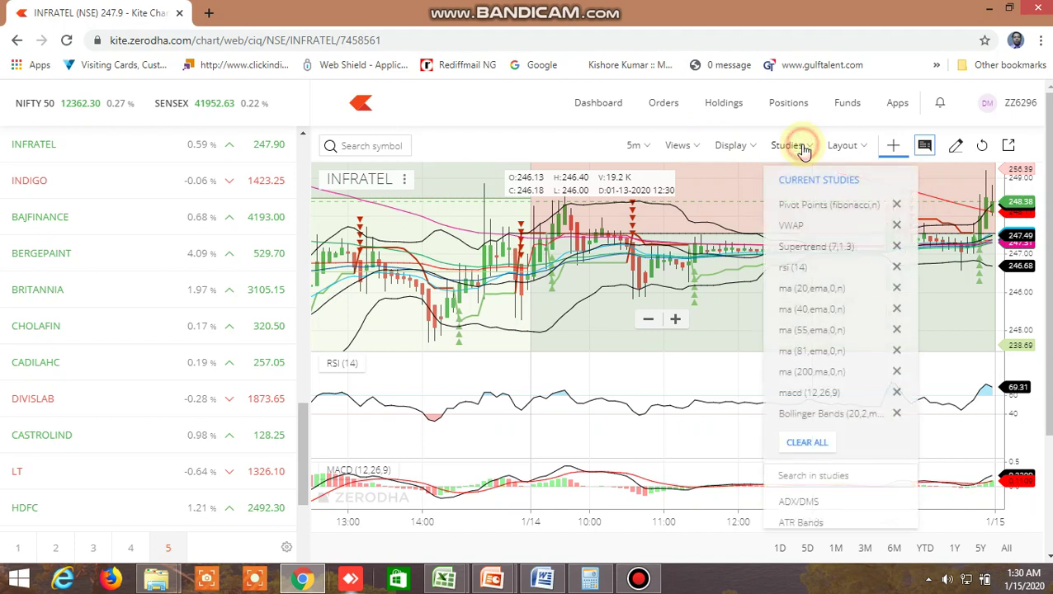
left_click(804, 444)
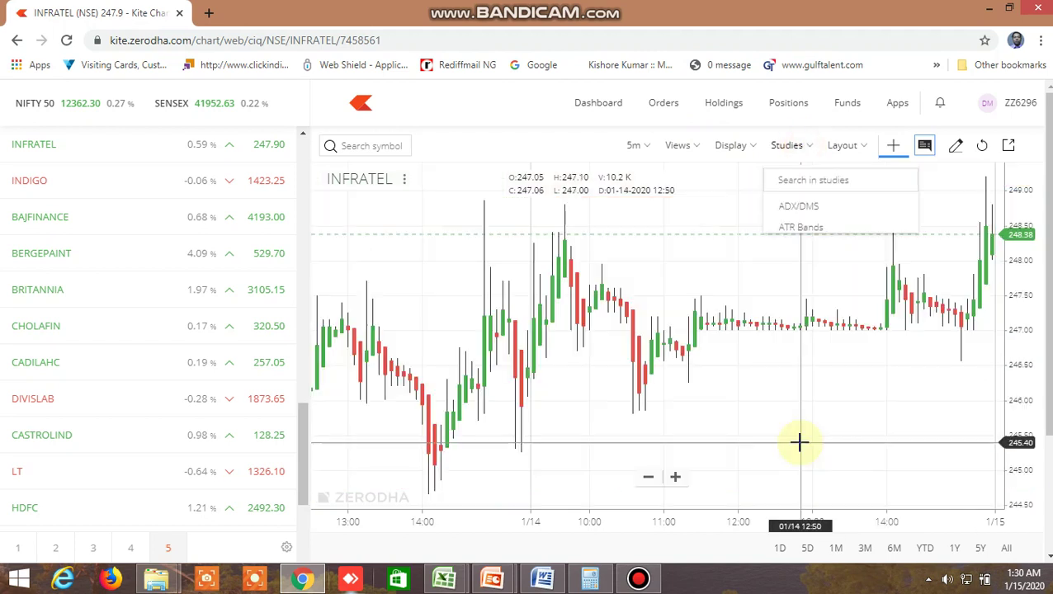
Set the INFRATEL chart to the 1D interval and choose its display style
left_click(644, 147)
left_click(637, 429)
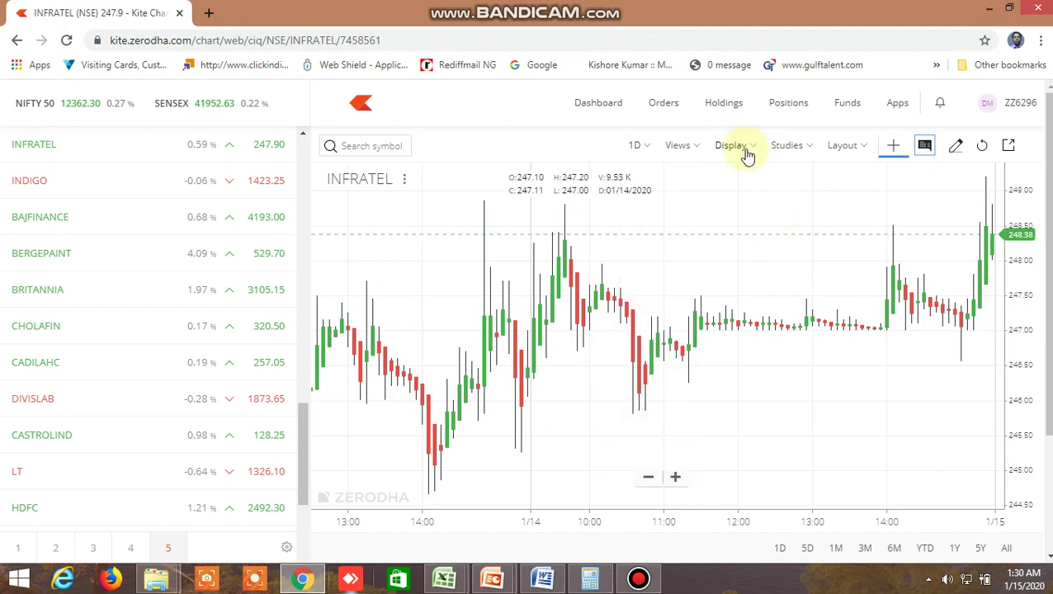
left_click(747, 157)
left_click(742, 206)
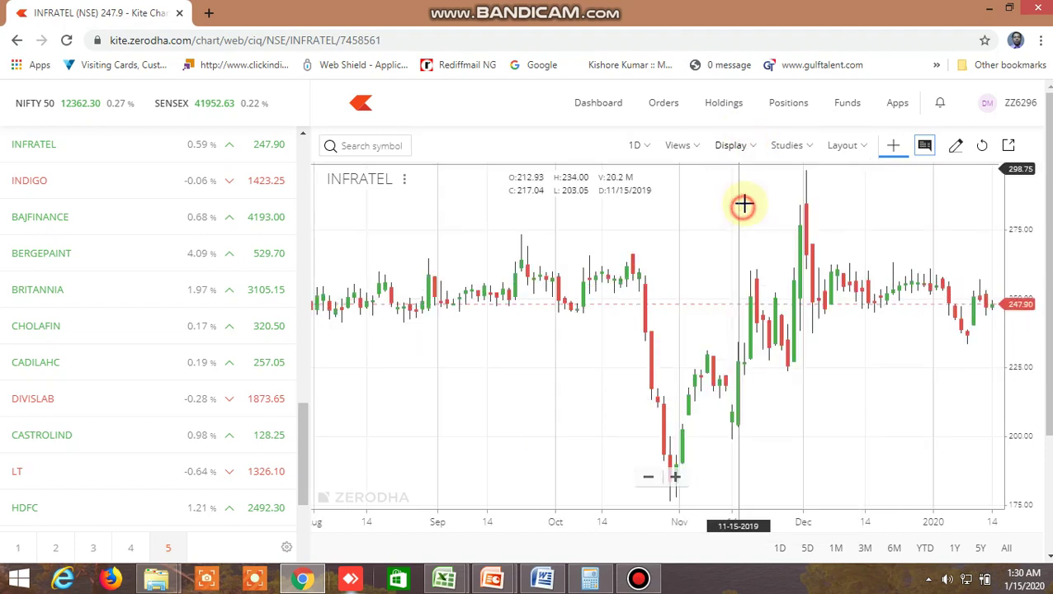
Add a simple Moving Average study with period 100 on the Close field to the INFRATEL chart
left_click(805, 146)
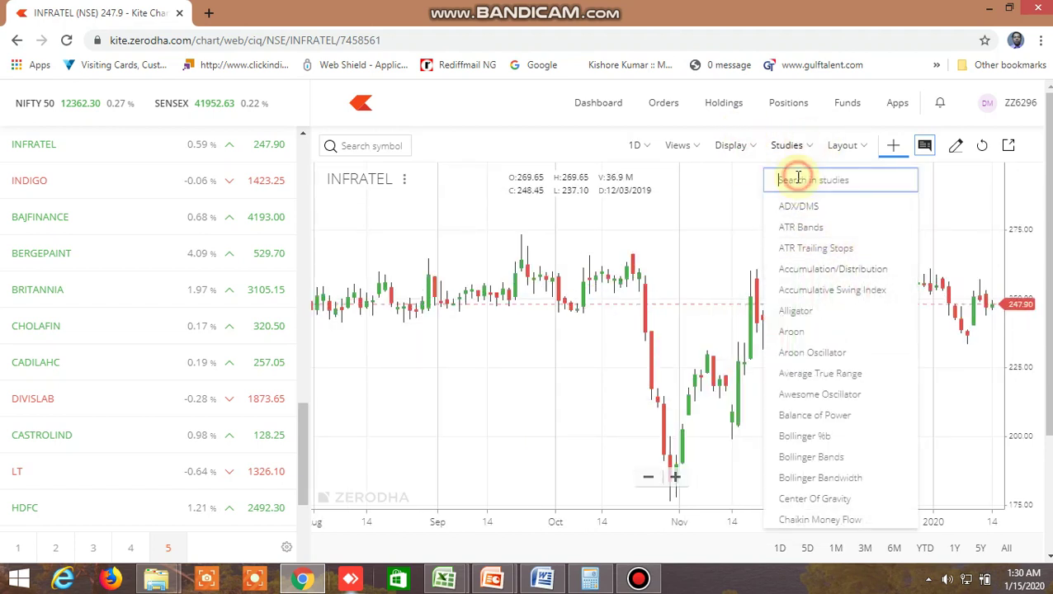
type("moving")
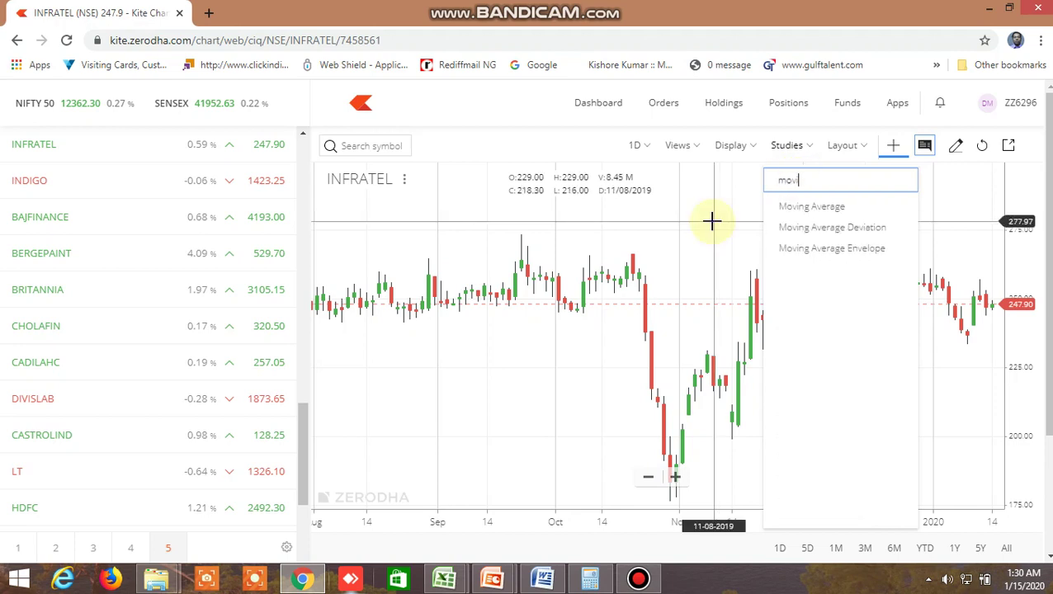
left_click(792, 207)
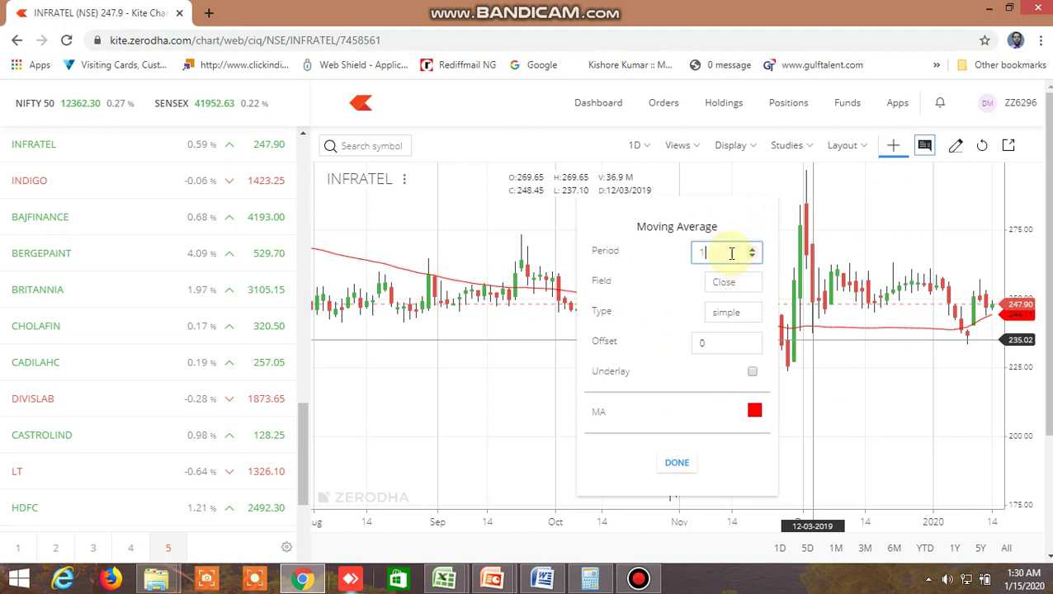
left_click(677, 462)
scroll(987, 446, "up", 5)
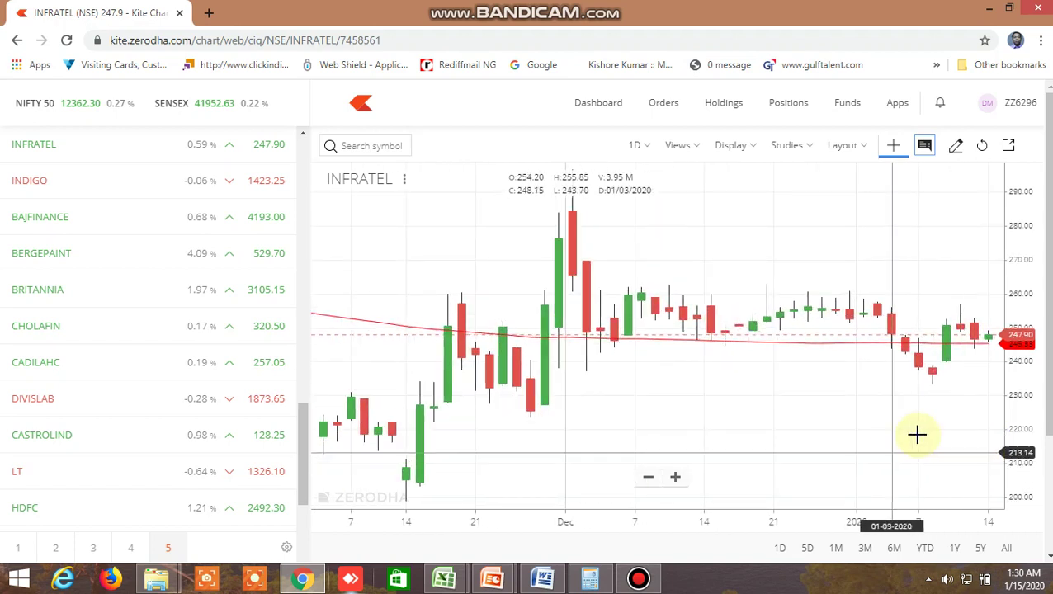
Switch to the screener workbook in Excel and look for TRUE signals in column FT below INFRATEL, down to SUNTV
mouse_move(444, 583)
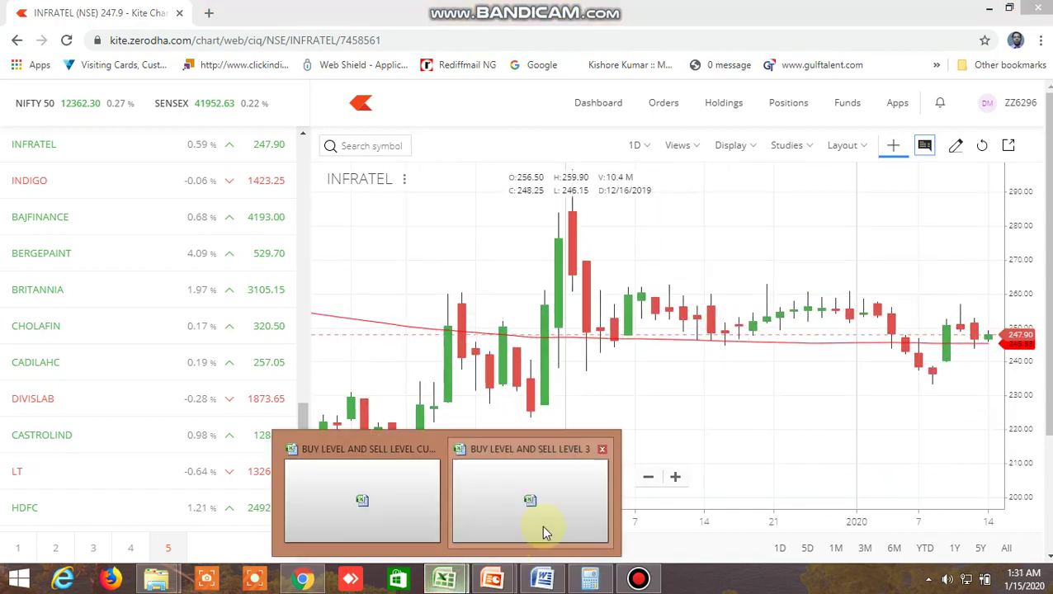
left_click(393, 512)
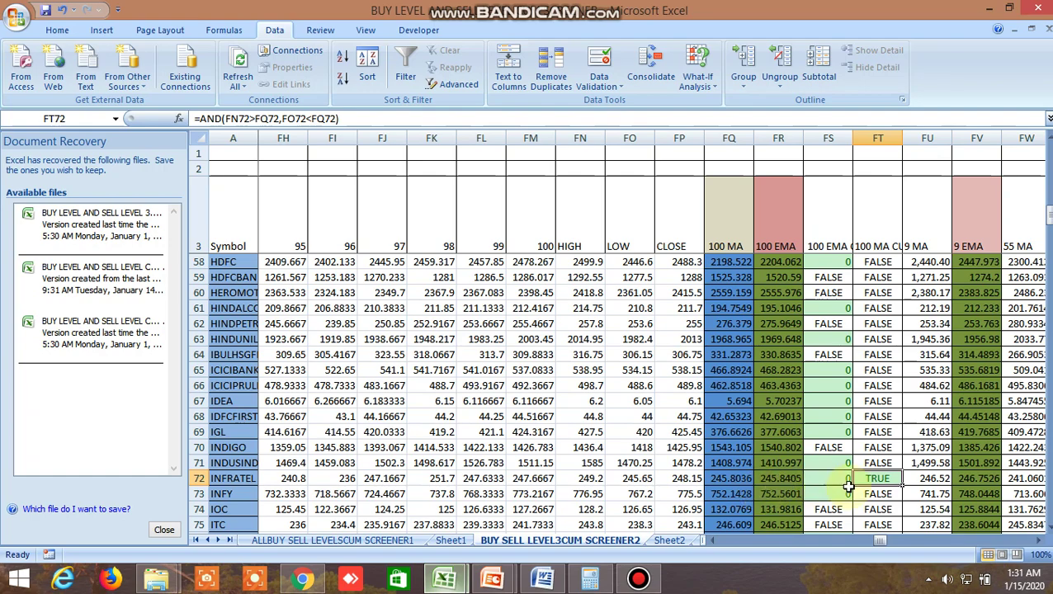
scroll(848, 487, "down", 10)
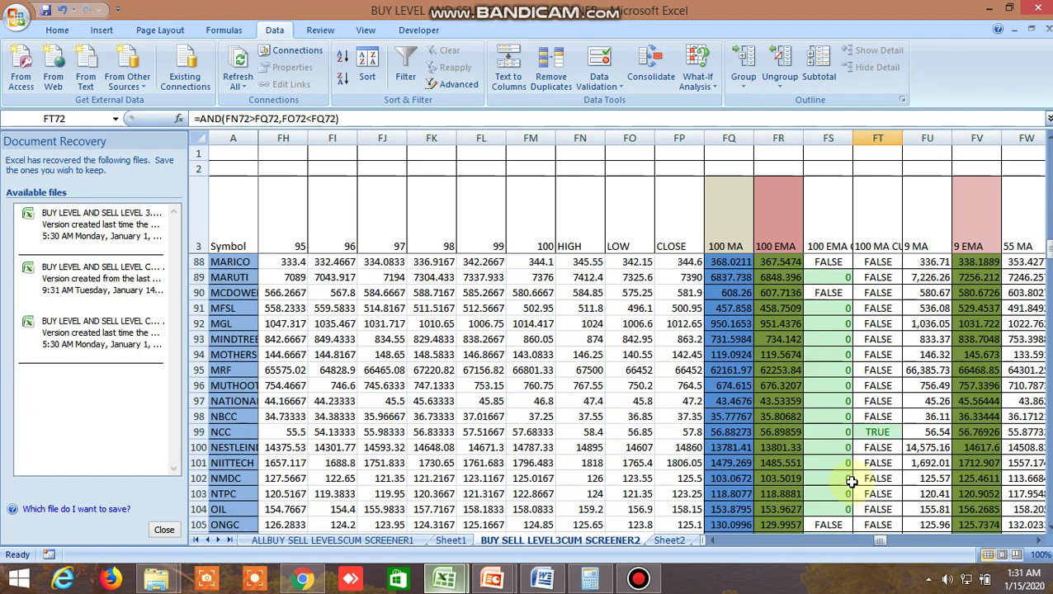
scroll(883, 450, "down", 3)
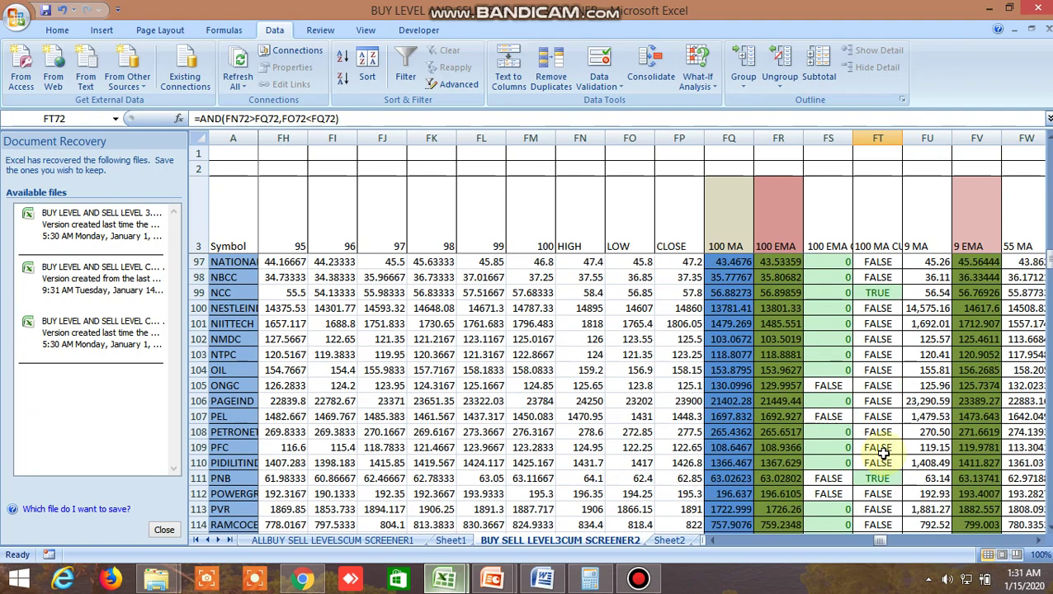
scroll(883, 452, "down", 4)
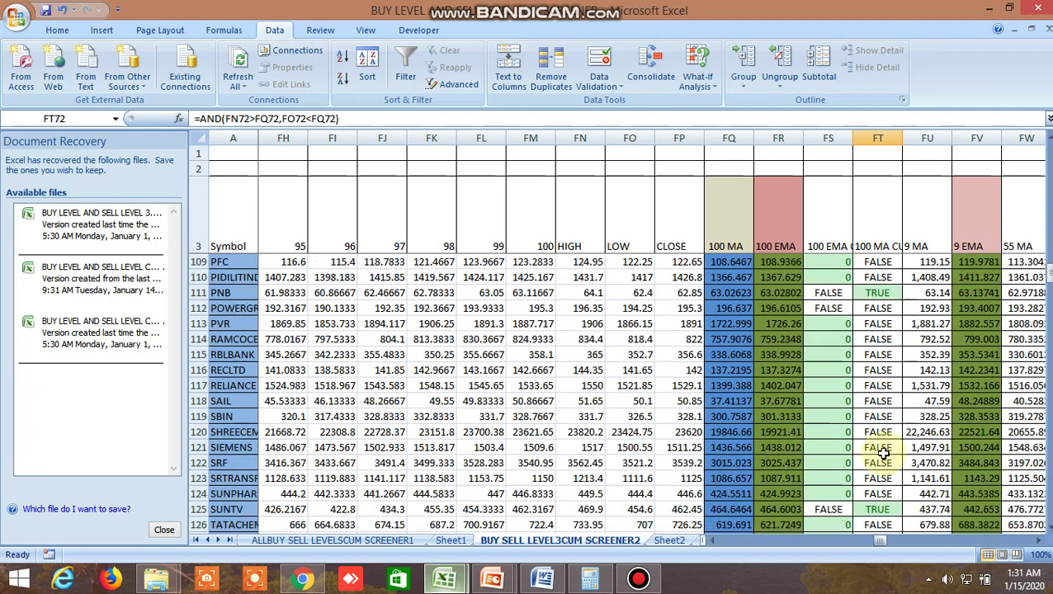
scroll(883, 452, "up", 2)
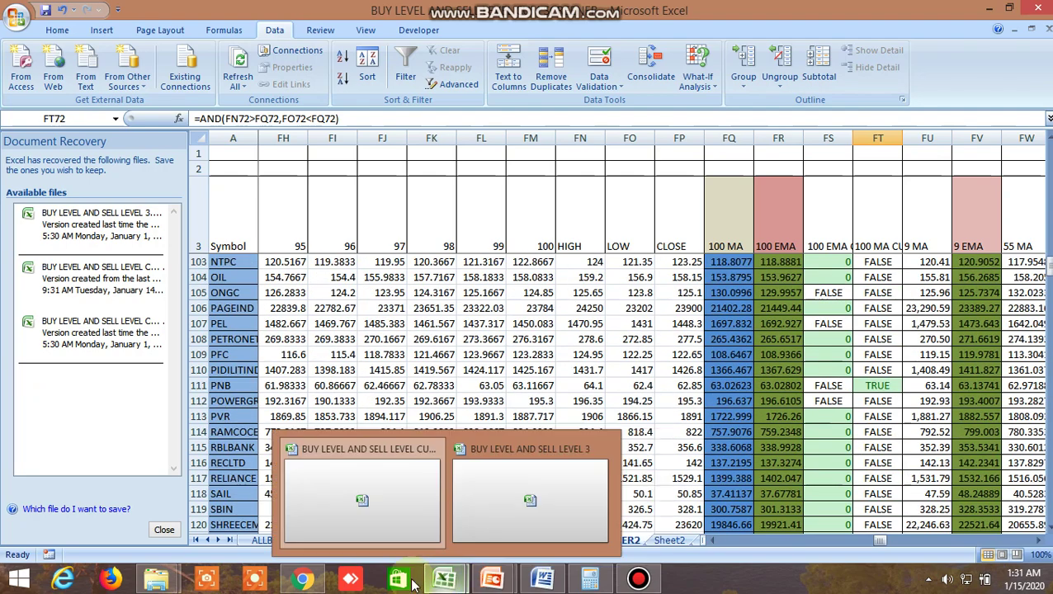
Switch to the INFRATEL chart in Chrome and examine its latest daily candles against the 100-period moving average
left_click(304, 581)
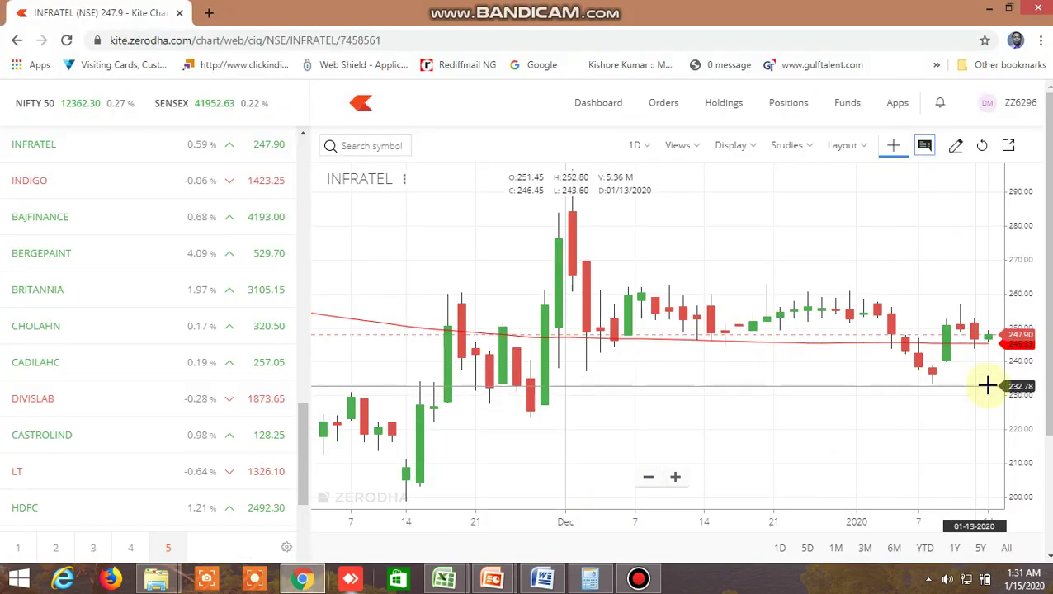
scroll(990, 384, "up", 3)
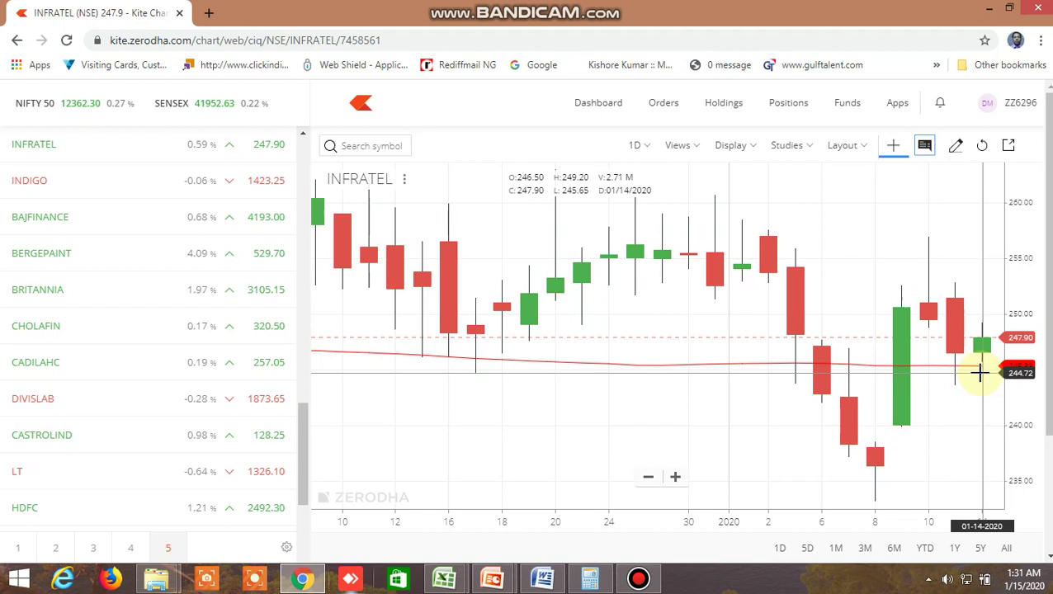
Return to the screener workbook in Excel and inspect the column FT signals for NCC in FT99 and INFRATEL in FT72
mouse_move(456, 583)
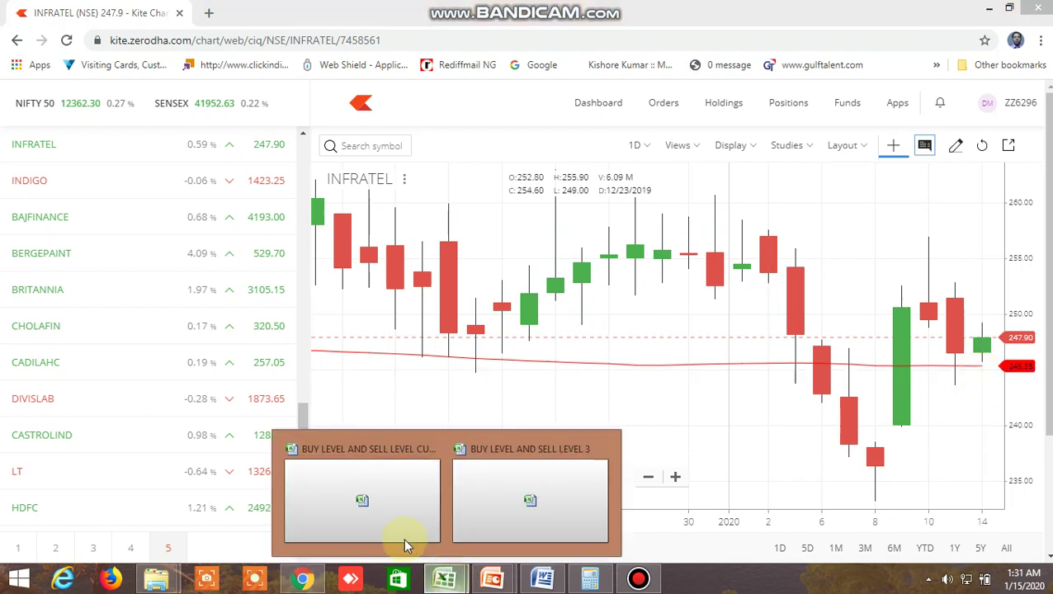
left_click(393, 532)
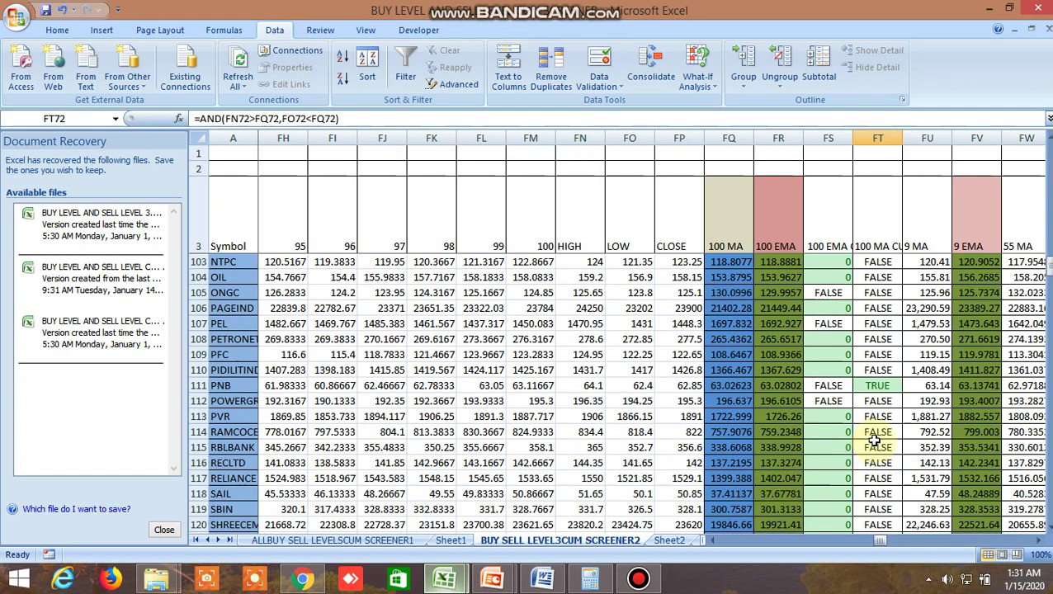
scroll(875, 441, "up", 3)
left_click(876, 339)
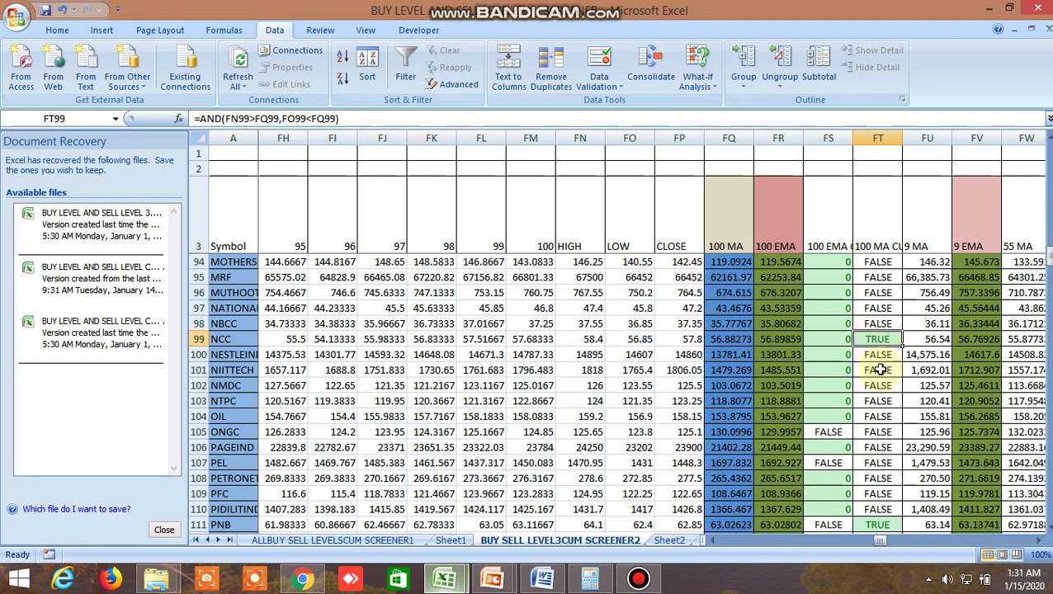
scroll(878, 363, "up", 8)
left_click(882, 295)
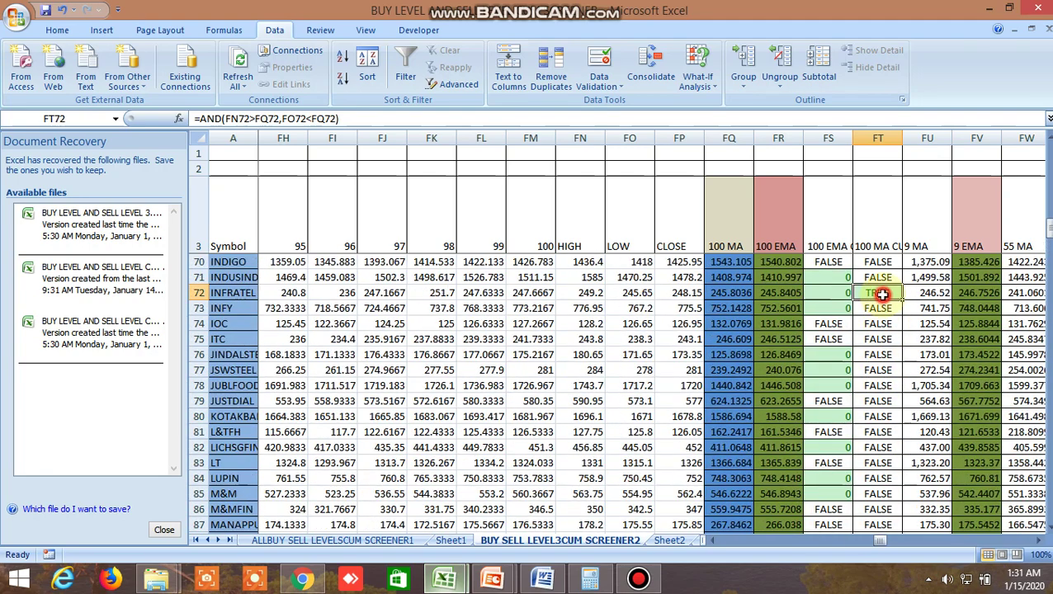
scroll(886, 327, "down", 6)
right_click(886, 325)
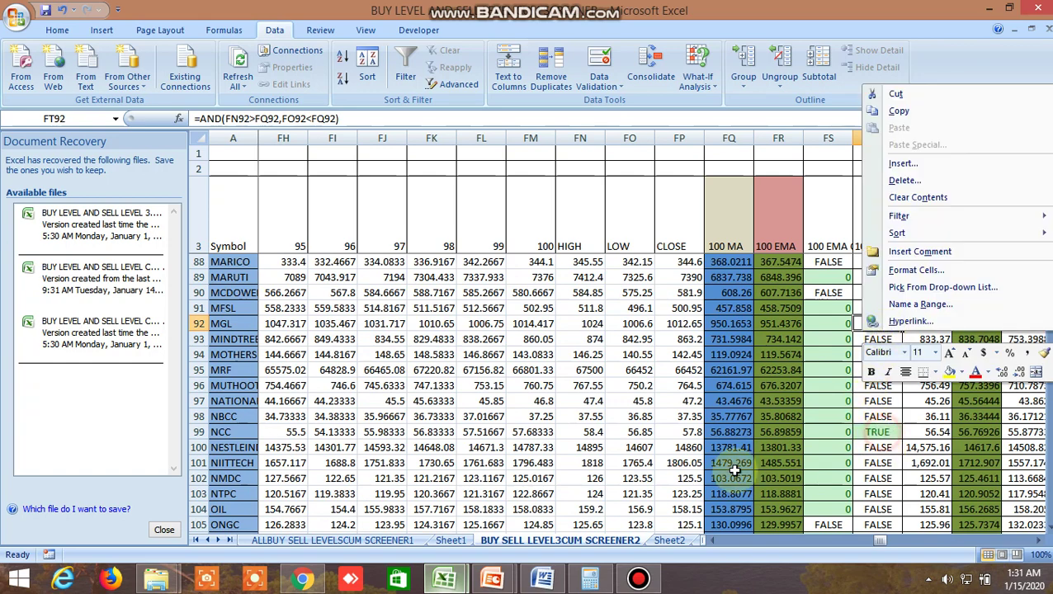
Switch to Kite in Chrome, search the chart symbols for "glen" and open the NSE chart of GLENMARK
left_click(320, 582)
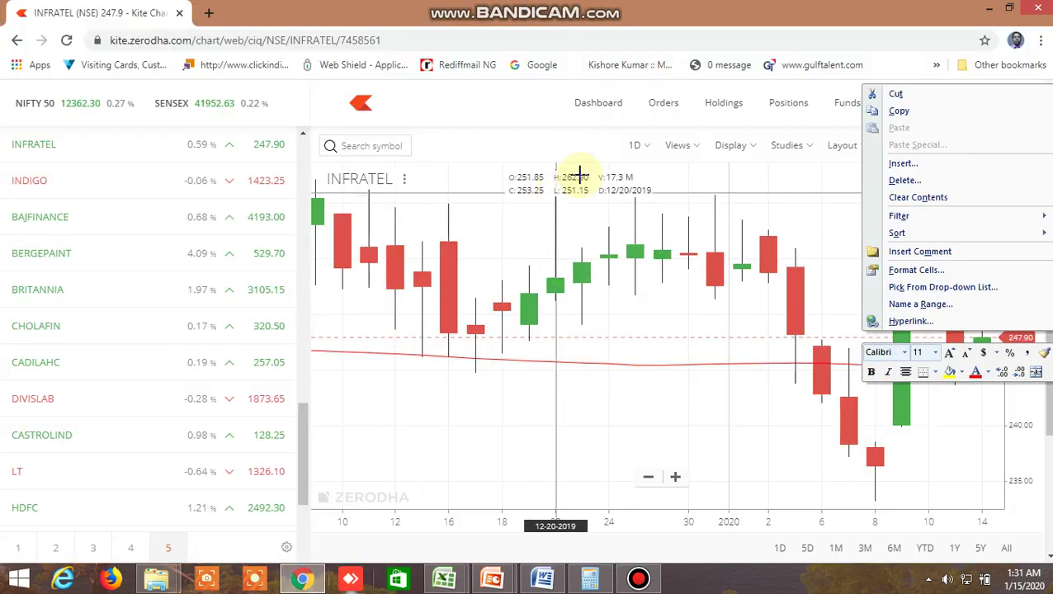
left_click(373, 149)
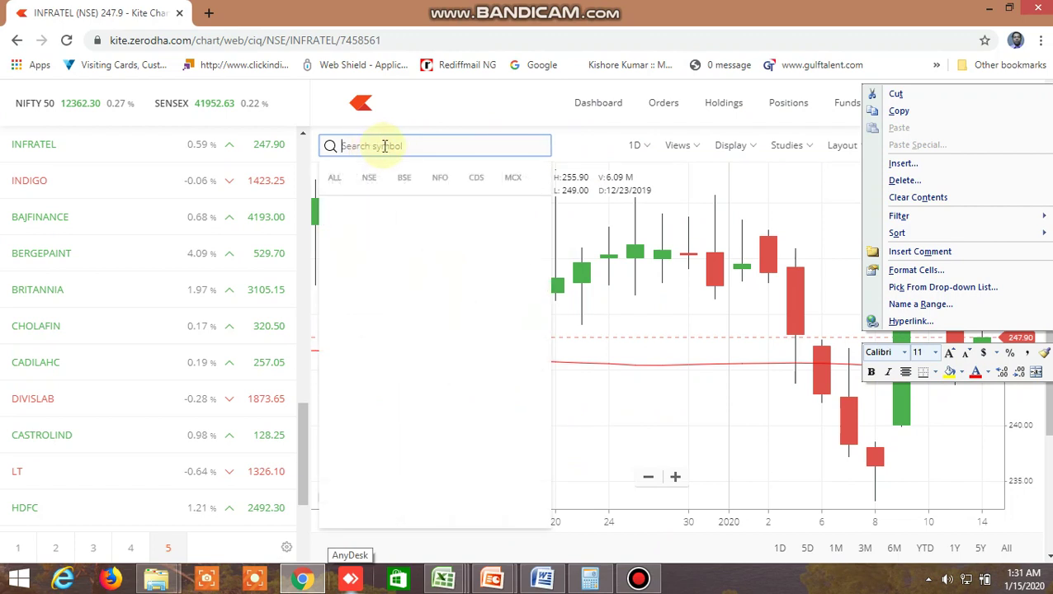
type("glen")
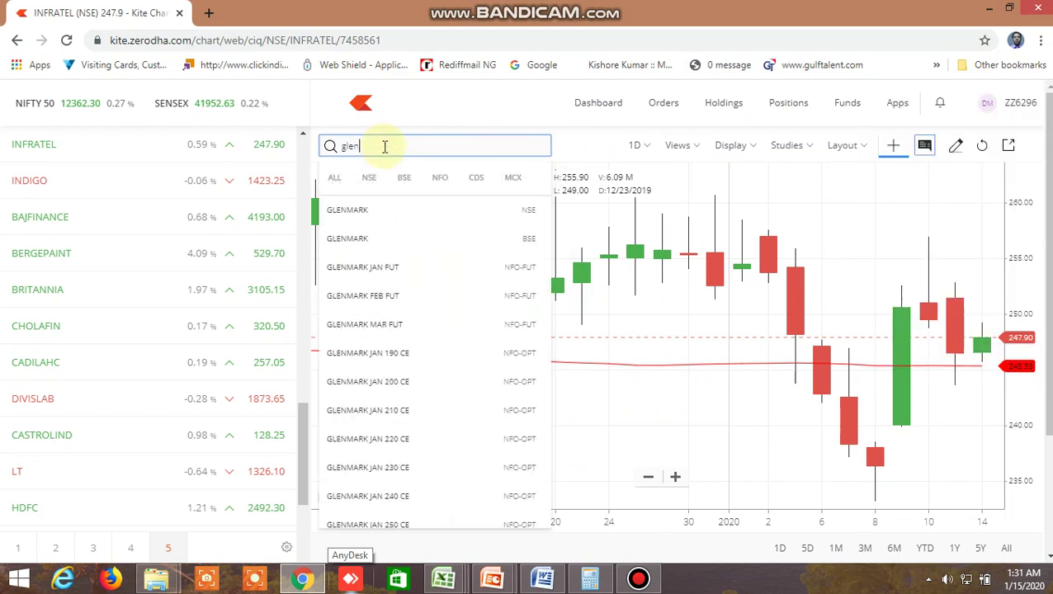
left_click(357, 211)
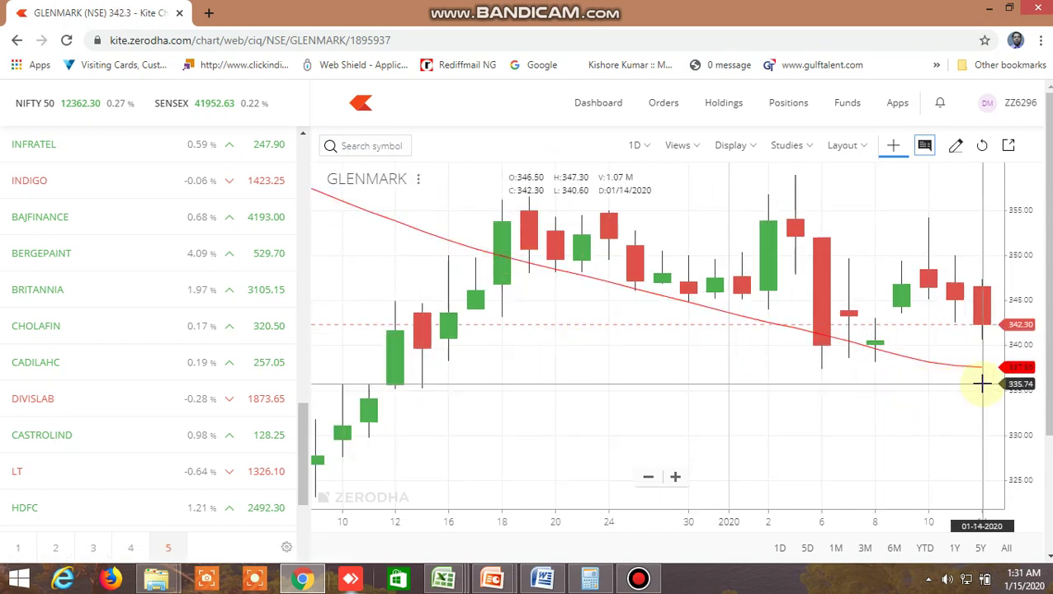
Return to the screener workbook in Excel and inspect the EXIDEIND signal in FT49
mouse_move(445, 578)
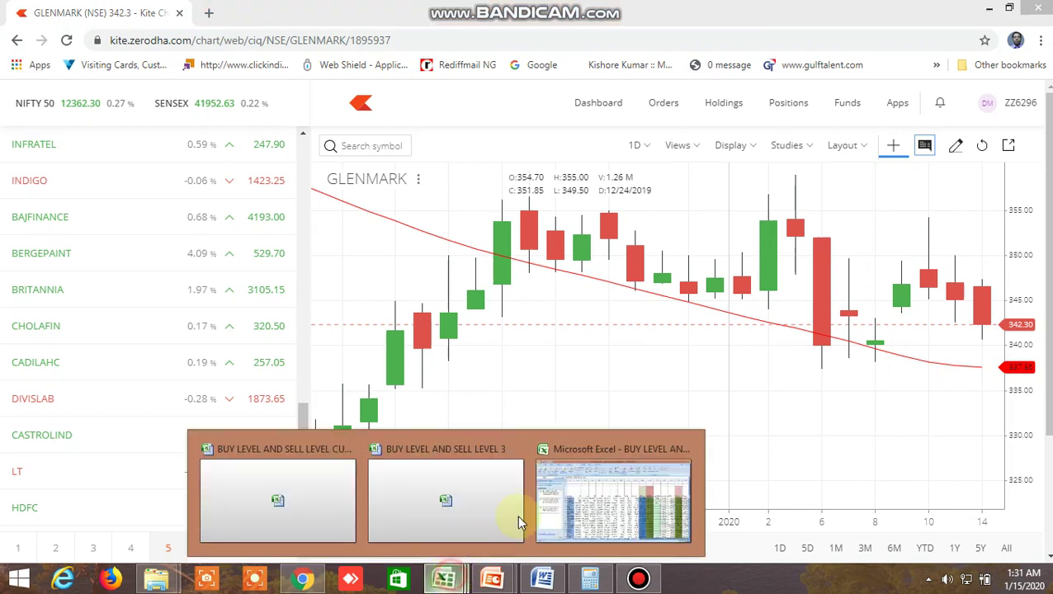
left_click(348, 489)
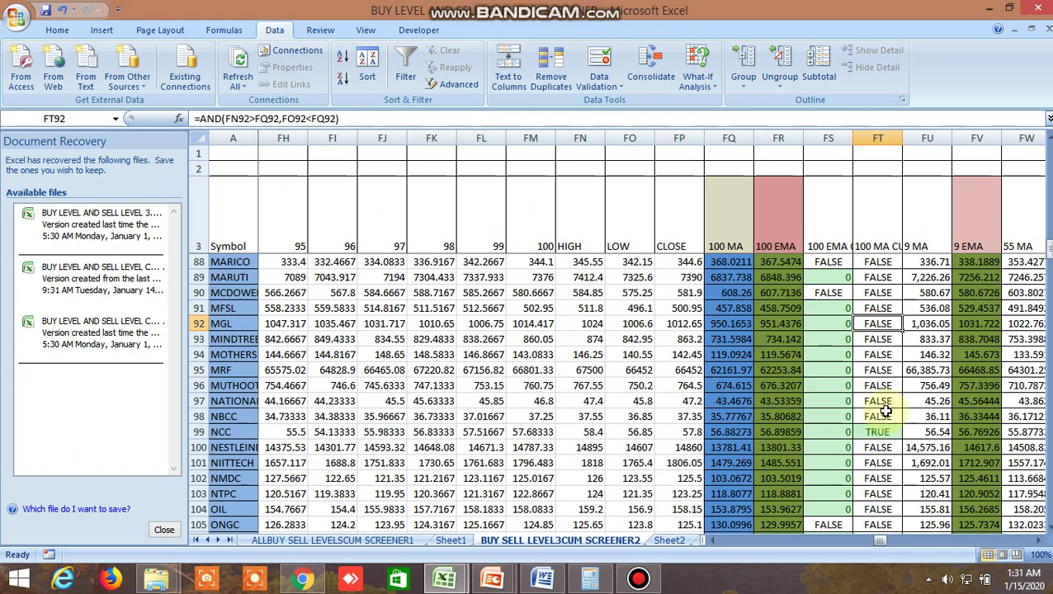
scroll(863, 355, "up", 10)
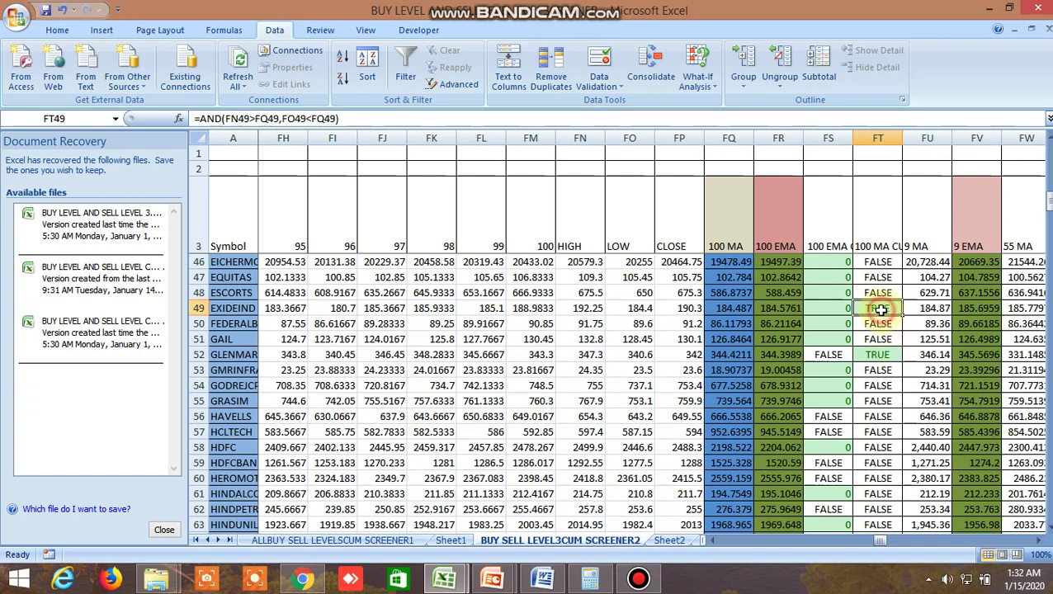
Switch to Kite in Chrome, search the chart symbols for EXIDEIND and open its NSE chart
left_click(306, 581)
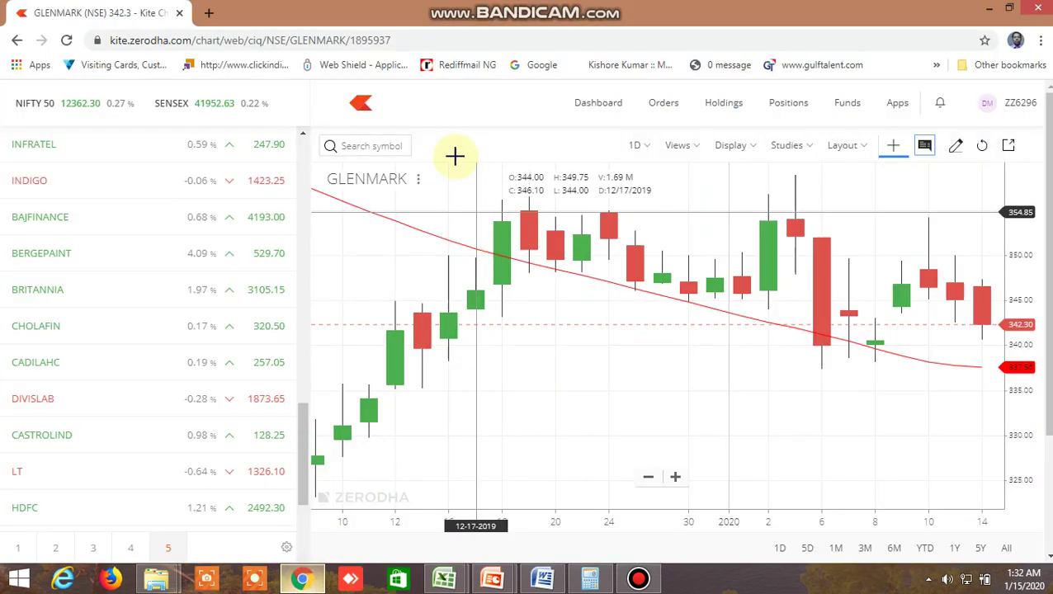
left_click(355, 145)
type("exideinf")
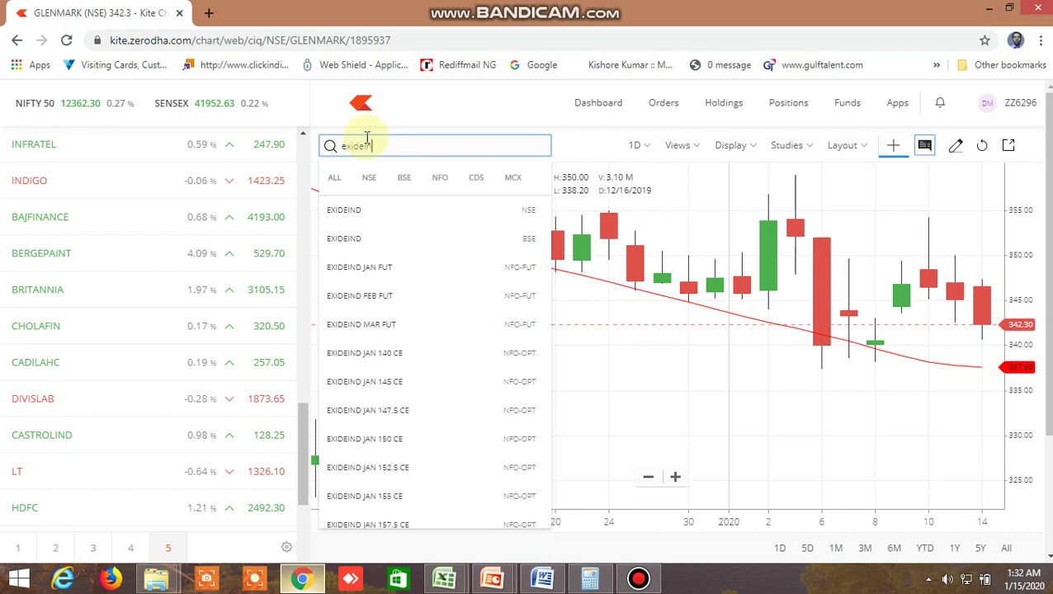
left_click(368, 213)
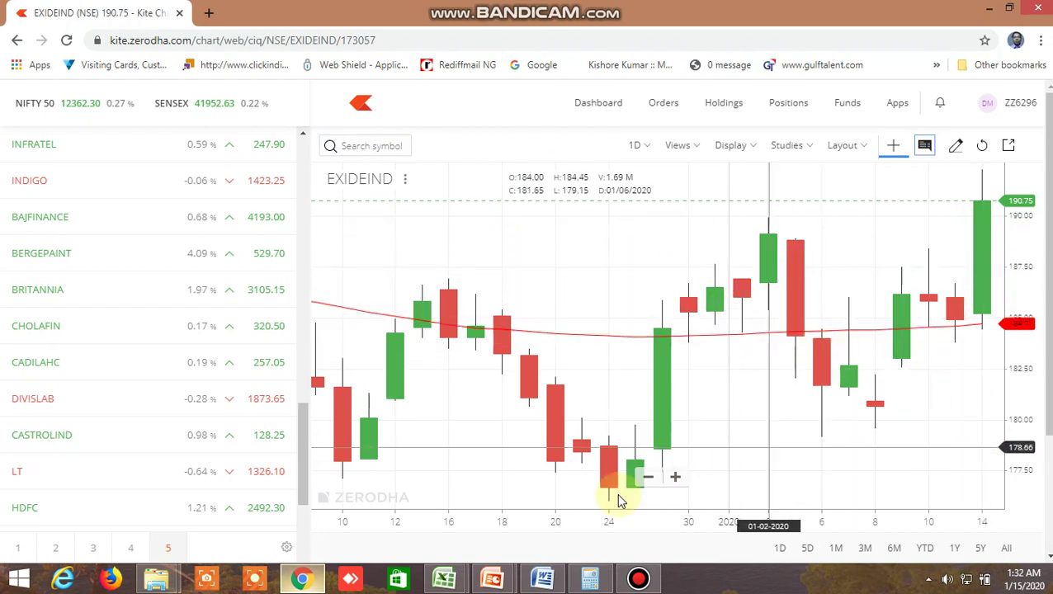
Return to the screener workbook in Excel and open the CORRELATION PAIR TRADING sheet
mouse_move(446, 578)
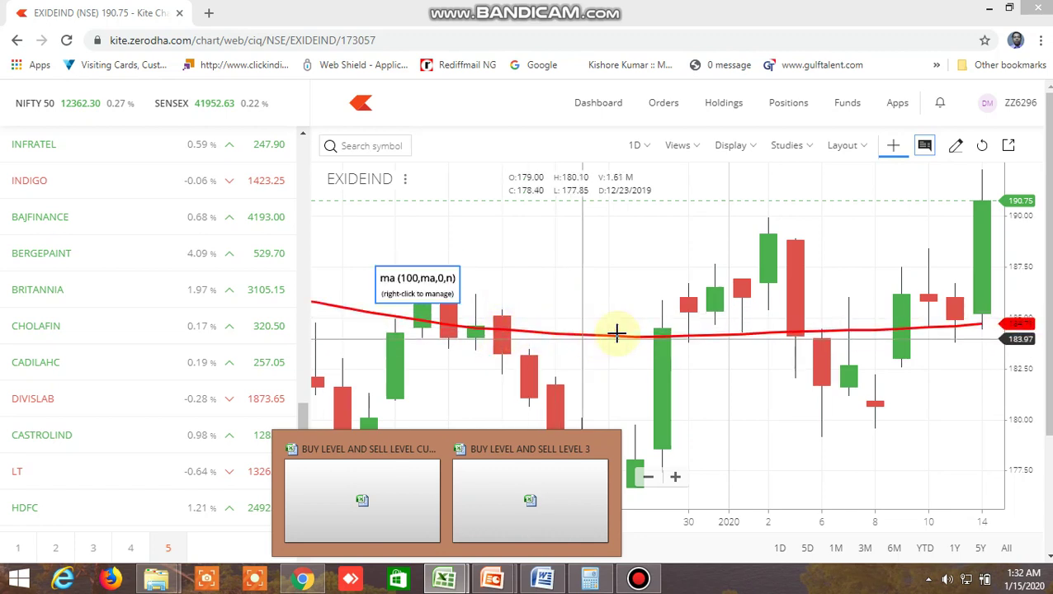
left_click(397, 480)
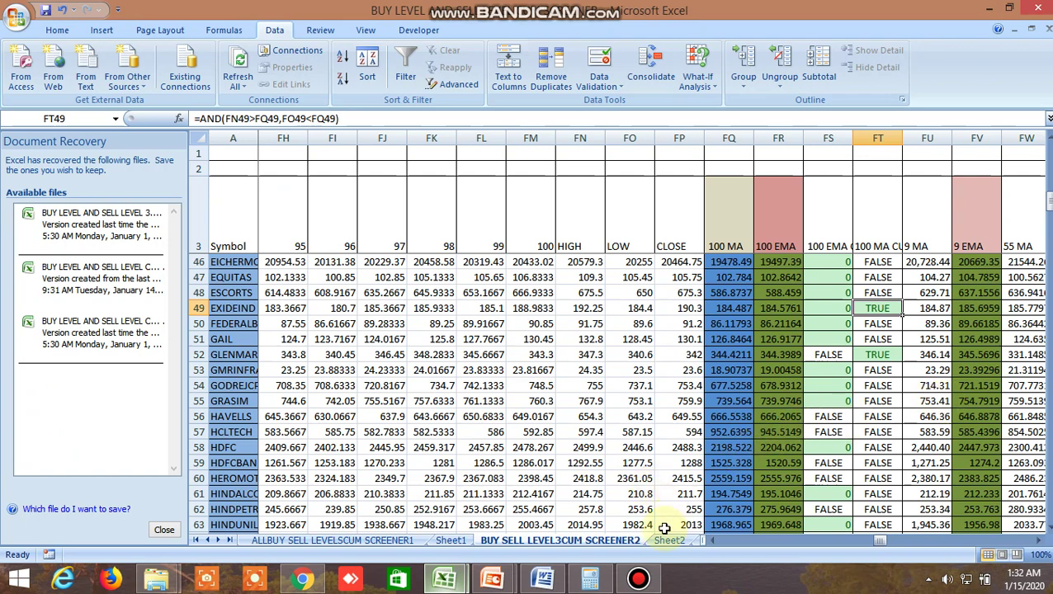
key("ctrl+Page_Down")
key("ctrl+Page_Down")
key("ctrl+Page_Down")
key("ctrl+Page_Down")
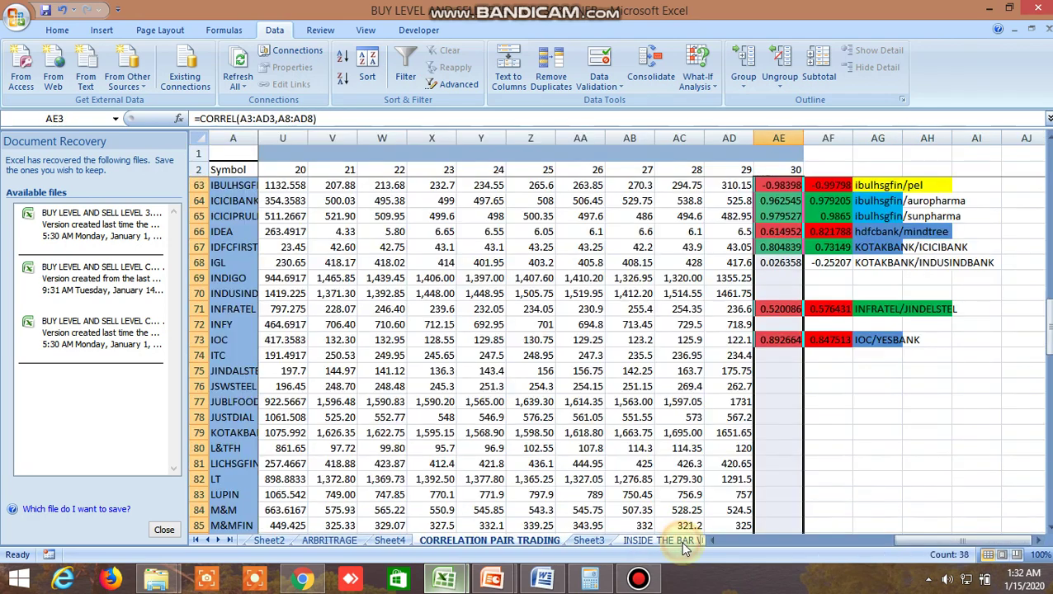
Open the INSIDE THE BAR WITH NR7 sheet and inspect MRF's 2 DAY inside-bar signal in Z94
left_click(660, 542)
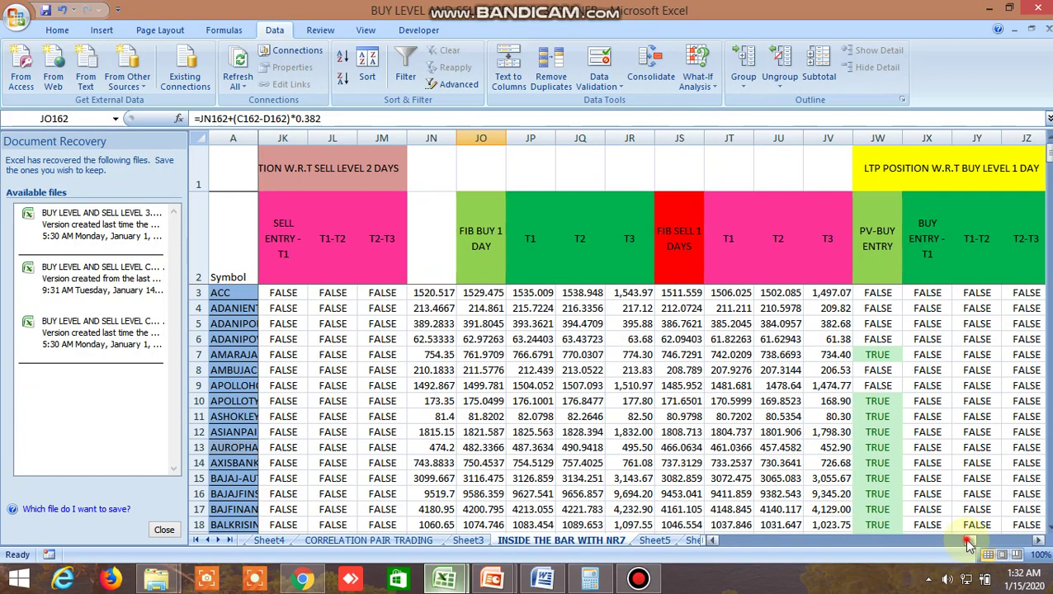
left_click_drag(967, 543, 737, 545)
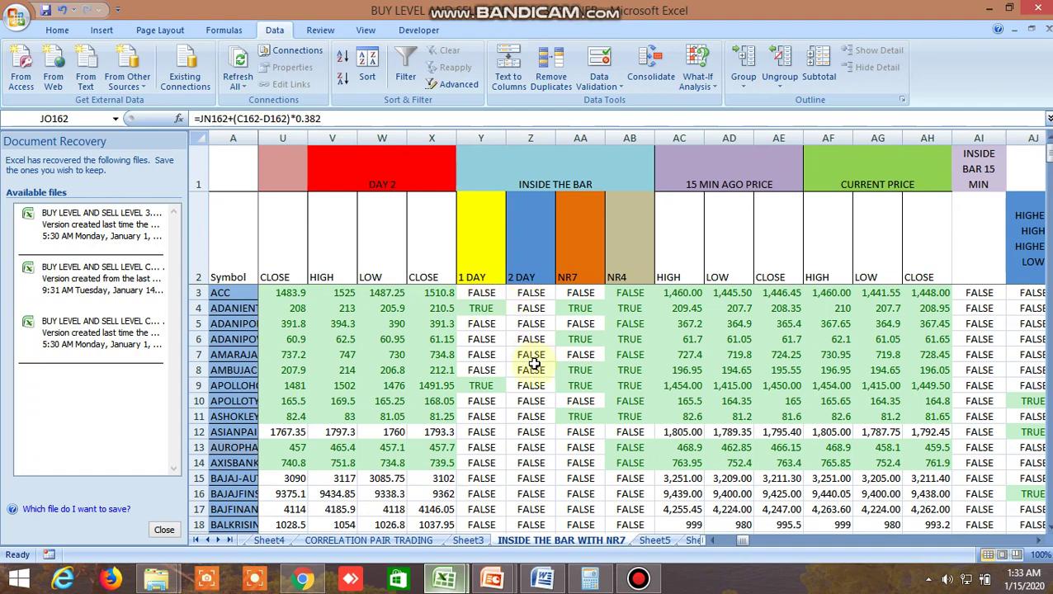
scroll(534, 364, "down", 9)
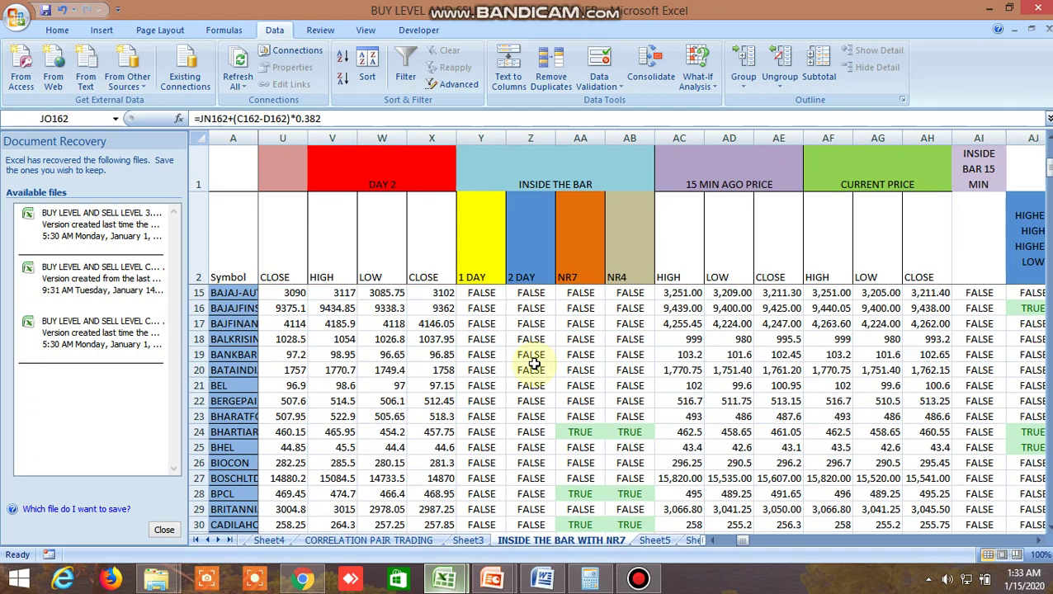
scroll(534, 364, "down", 3)
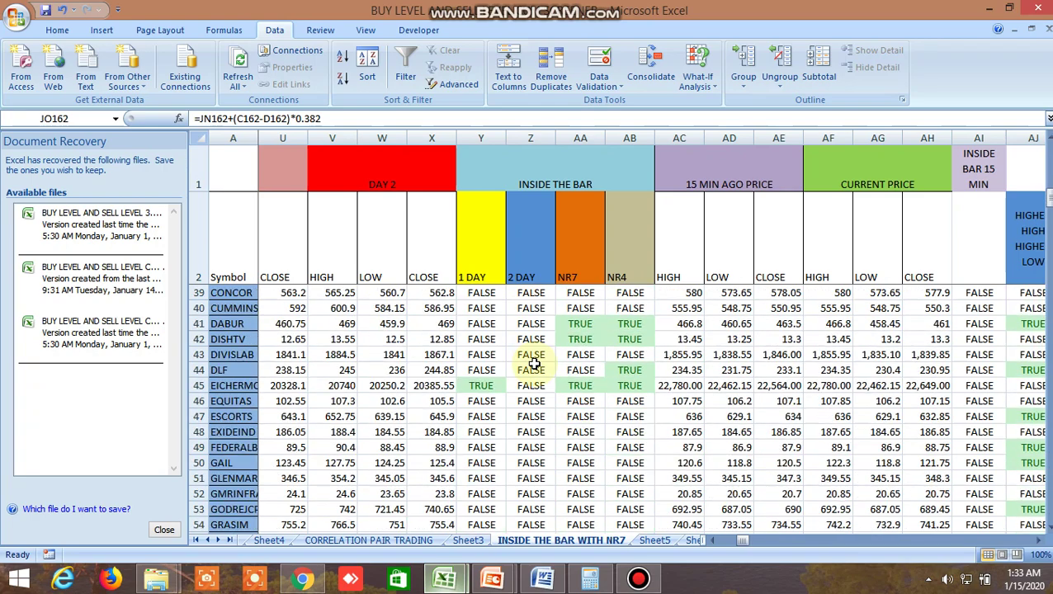
scroll(534, 364, "down", 5)
scroll(534, 364, "down", 9)
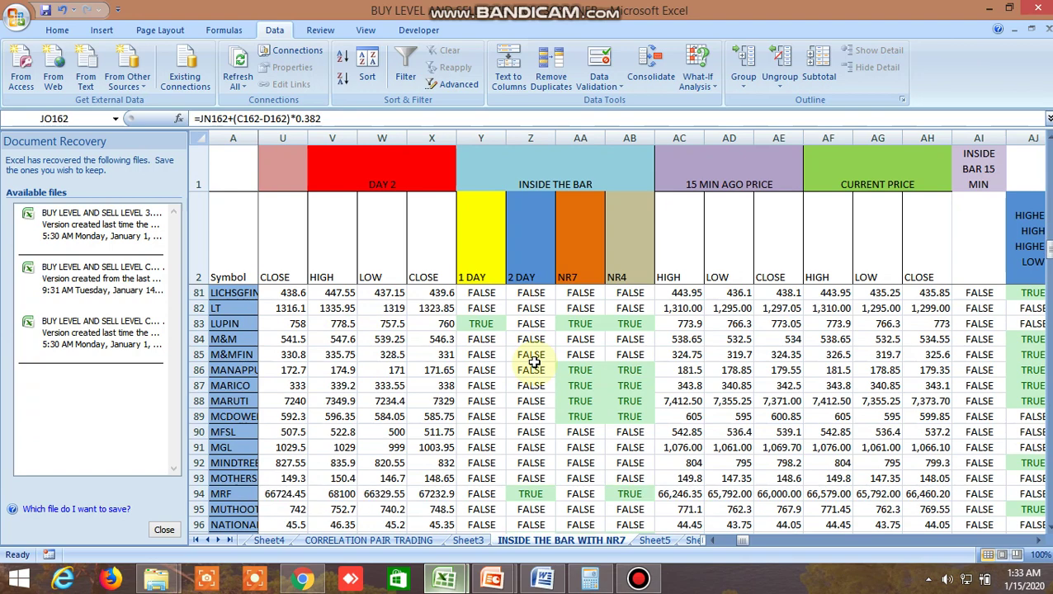
scroll(534, 364, "down", 3)
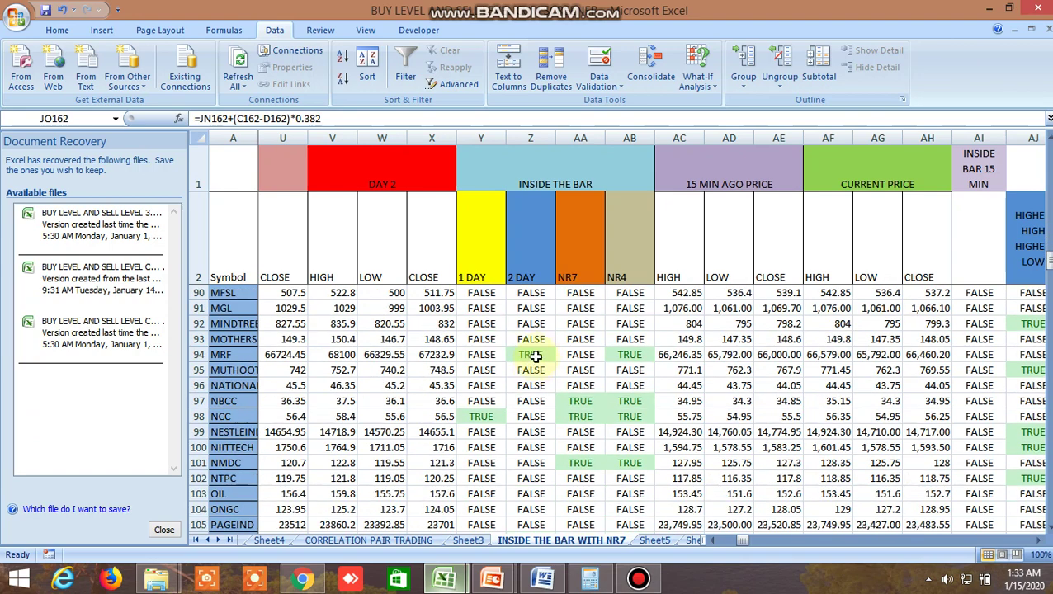
left_click(534, 356)
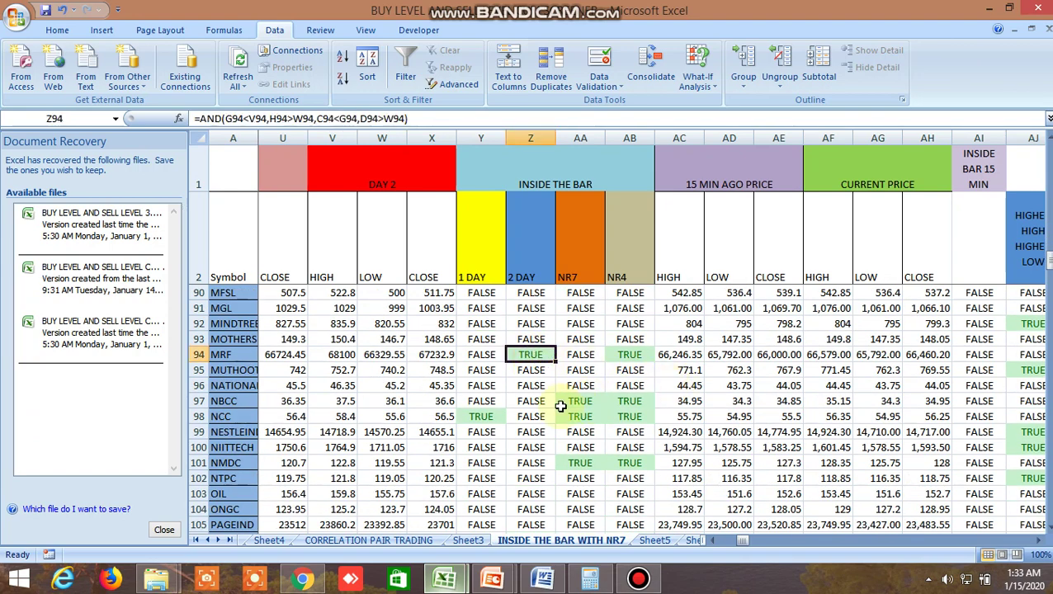
Inspect RECLTD's 1 DAY inside-bar signal in Y115
scroll(560, 407, "down", 3)
scroll(561, 406, "down", 3)
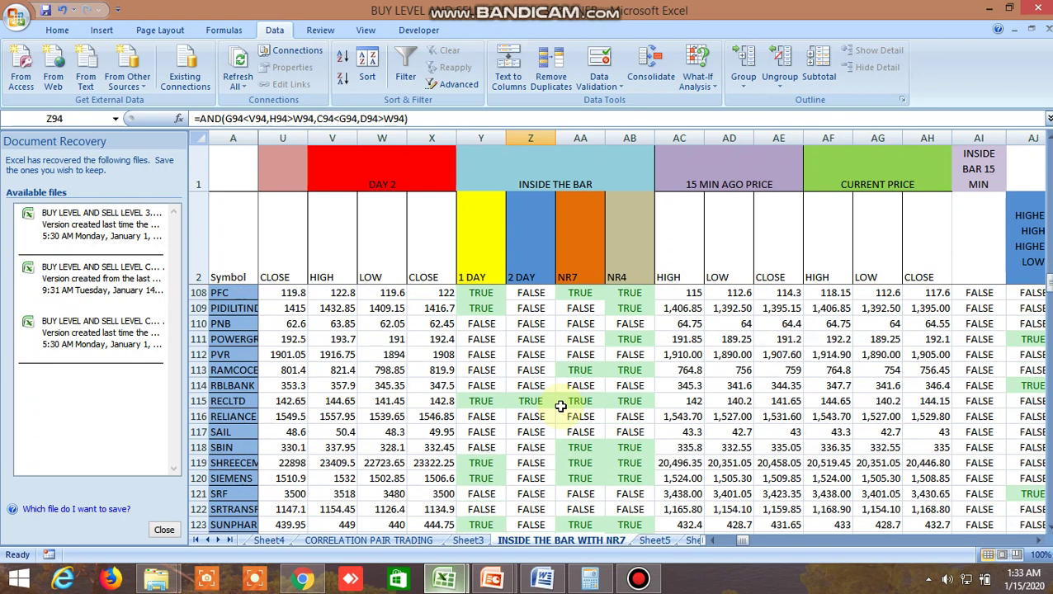
left_click(482, 400)
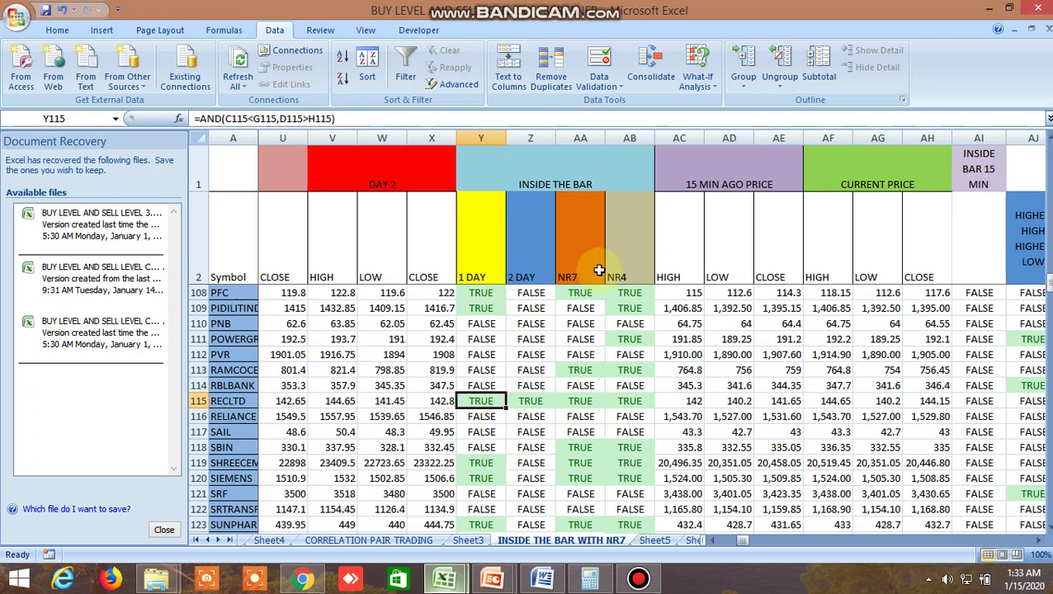
left_click(303, 579)
left_click(382, 148)
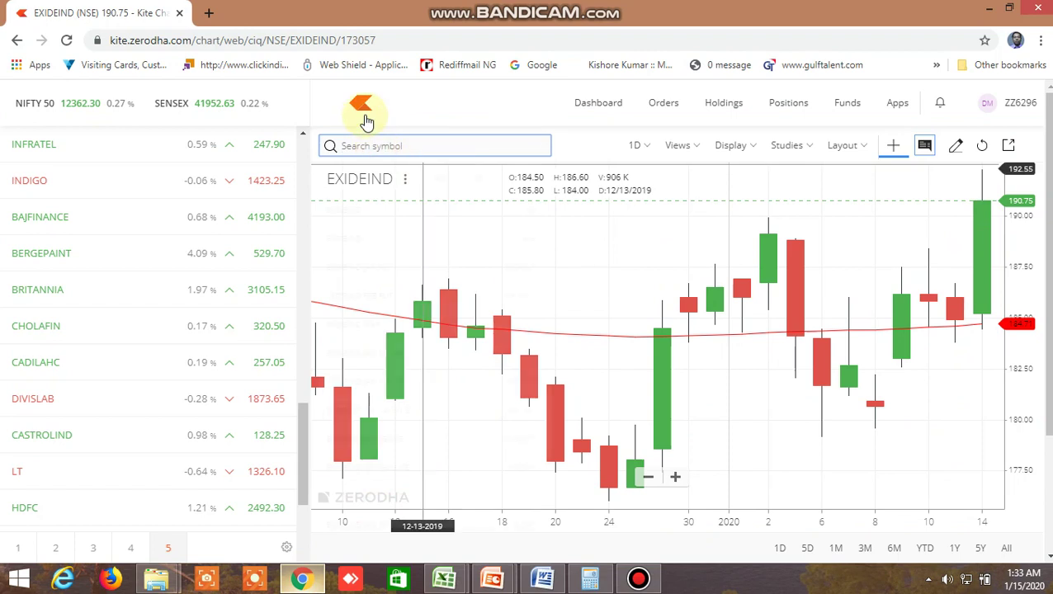
left_click(445, 578)
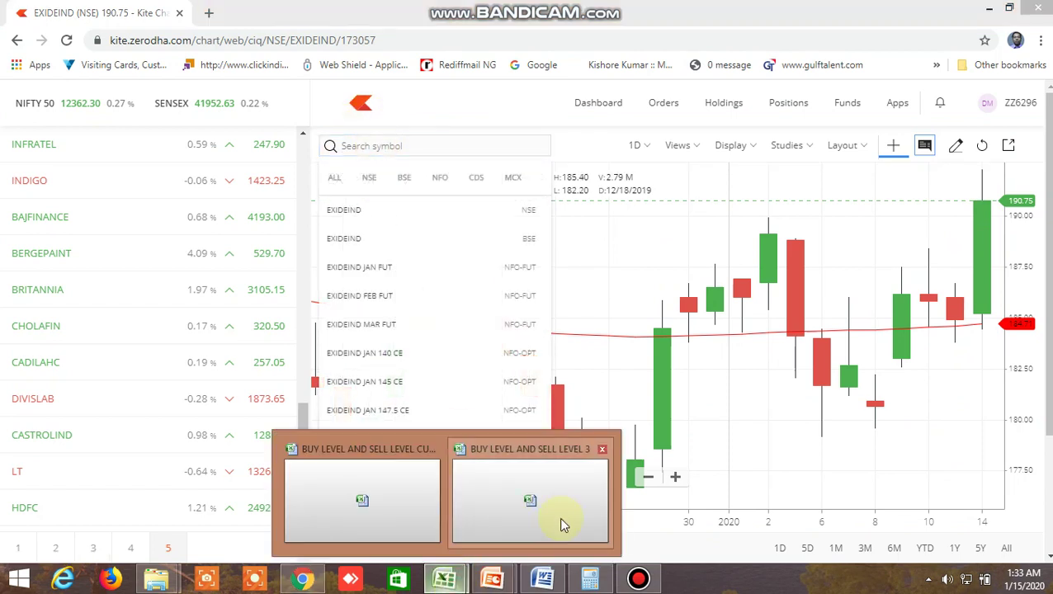
left_click(377, 503)
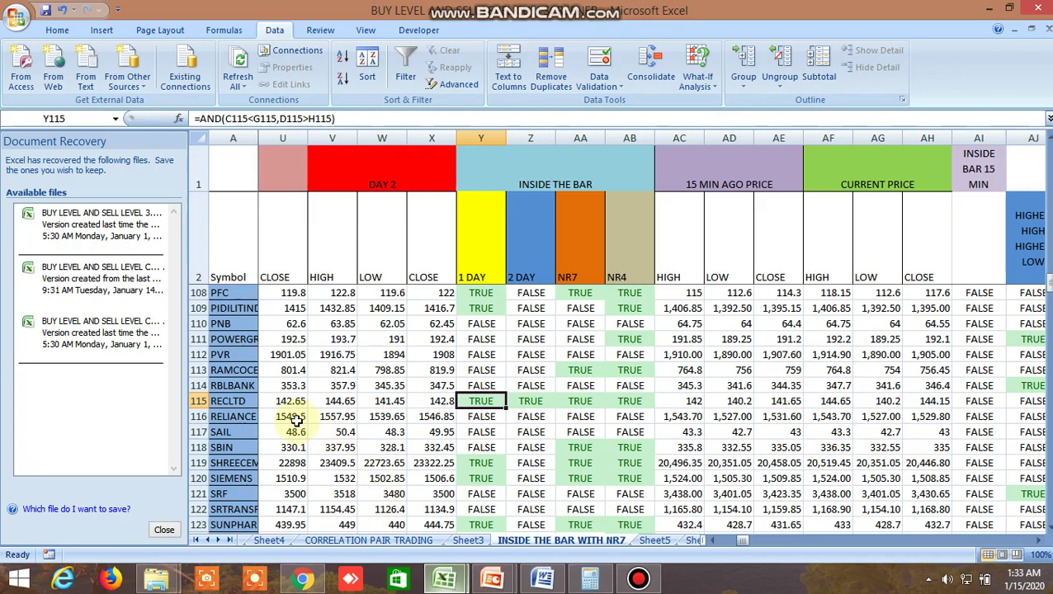
Switch to Kite in Chrome, search the chart symbols for "recltd", open its NSE chart and examine the latest daily candles up close
left_click(328, 526)
left_click(397, 149)
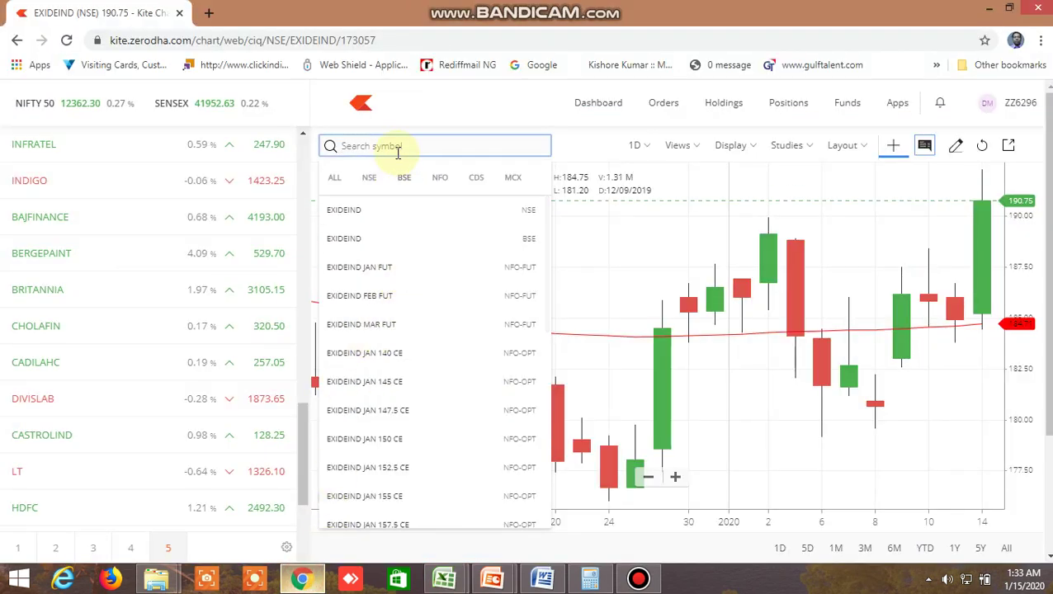
type("rec")
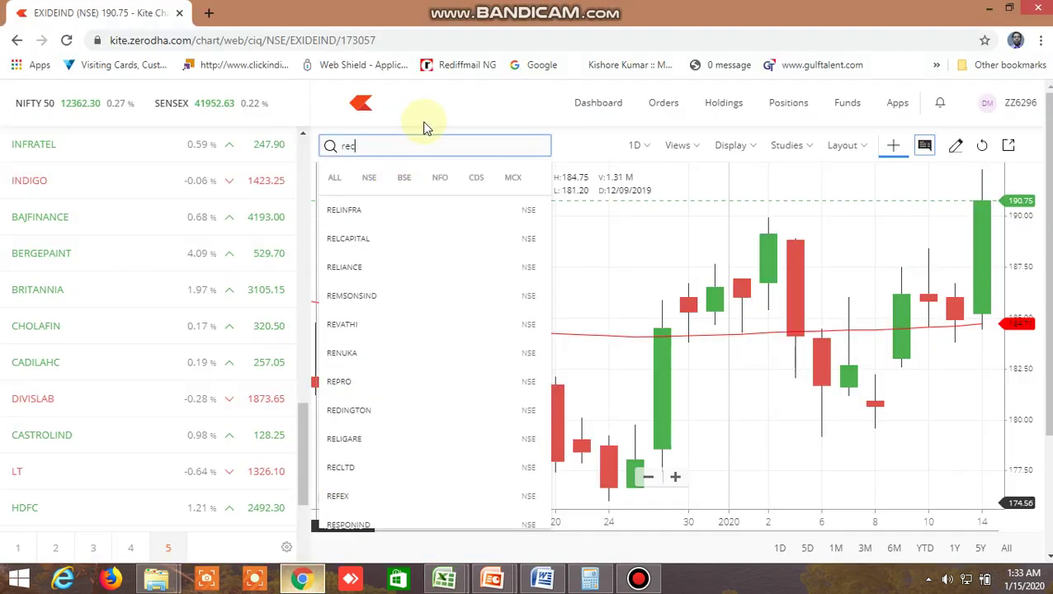
type("ltd")
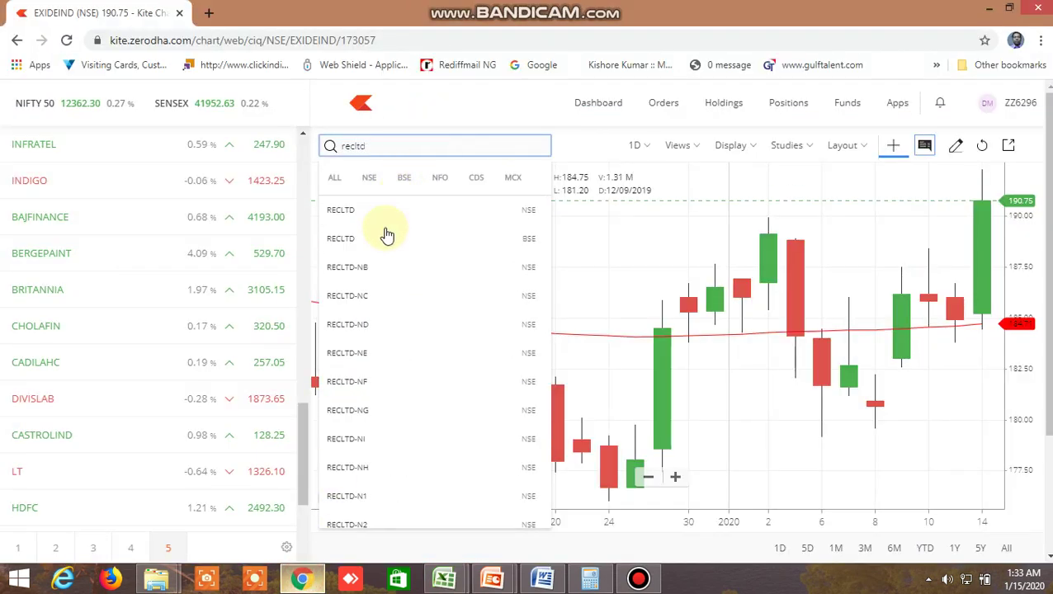
left_click(360, 216)
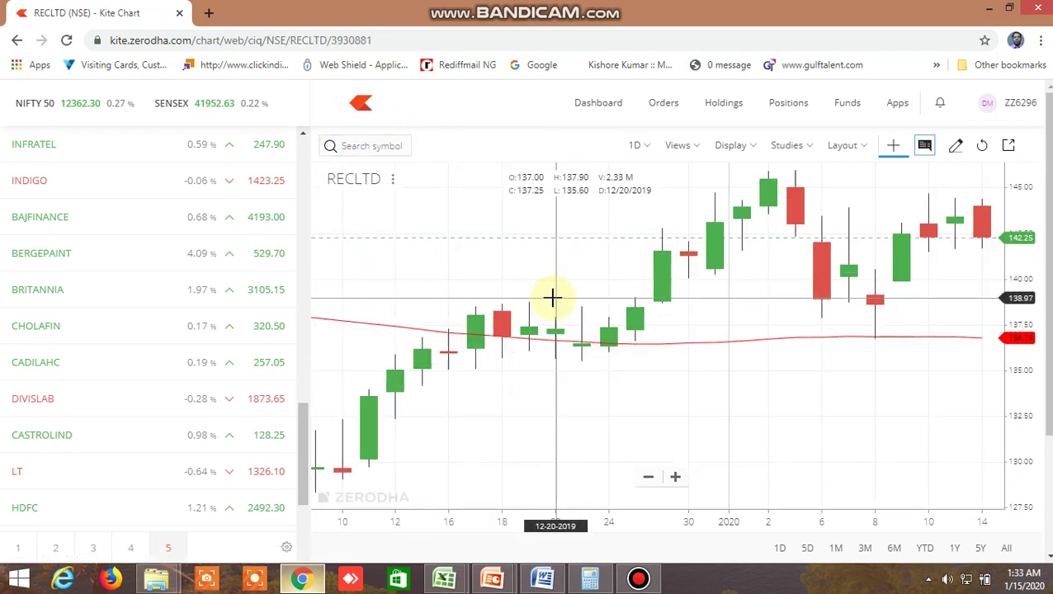
scroll(815, 418, "up", 3)
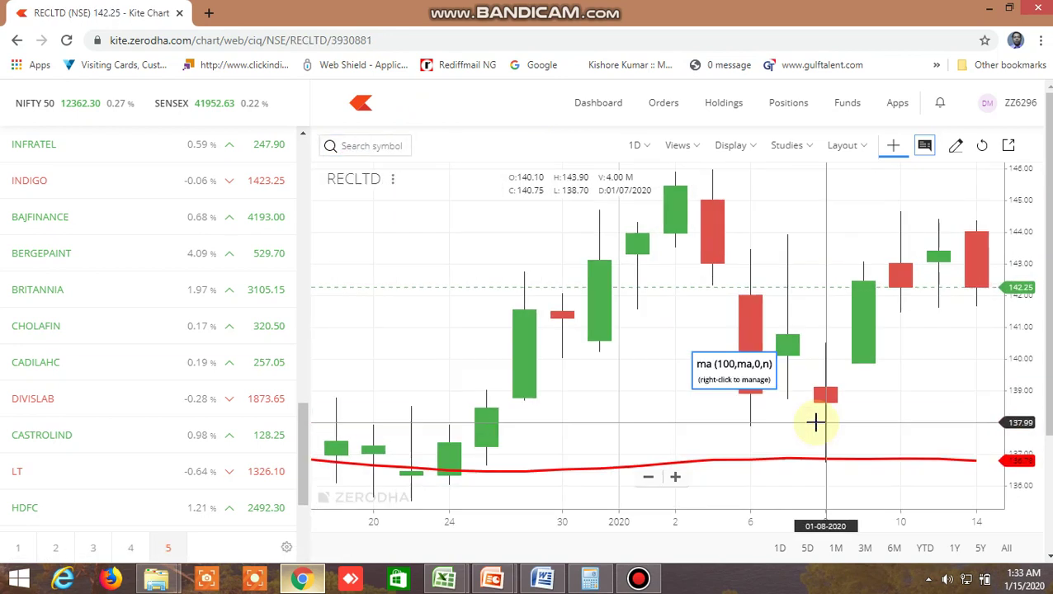